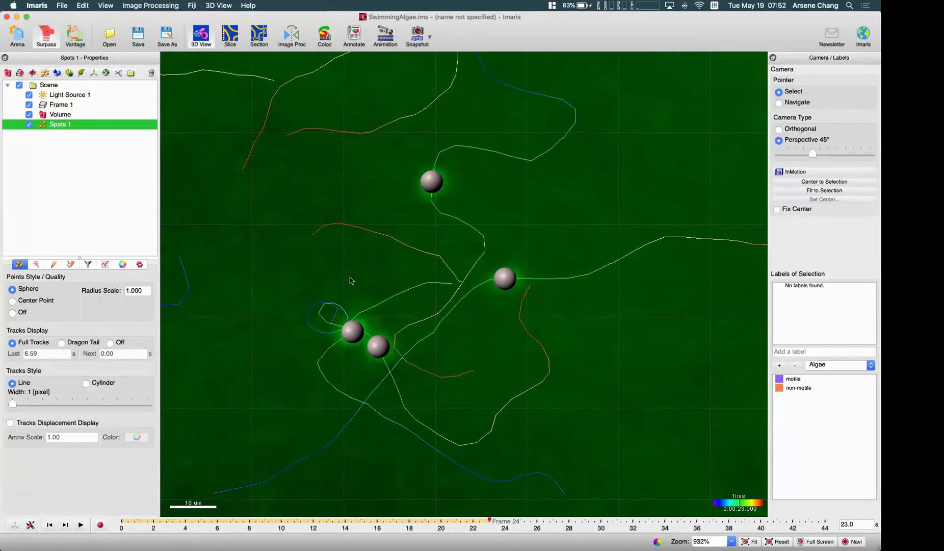
Switch the viewer to navigation mode and zoom out over the field of tracked algae.
{"action": "key", "text": "Escape"}
{"action": "scroll", "coordinate": [358, 280], "scroll_direction": "up", "scroll_amount": 3}
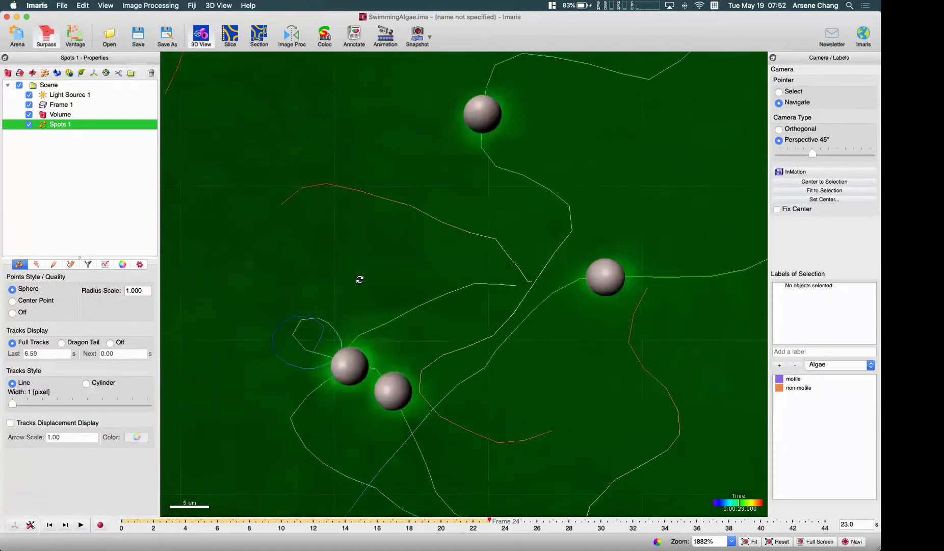
{"action": "scroll", "coordinate": [359, 280], "scroll_direction": "down", "scroll_amount": 5}
{"action": "scroll", "coordinate": [360, 280], "scroll_direction": "down", "scroll_amount": 5}
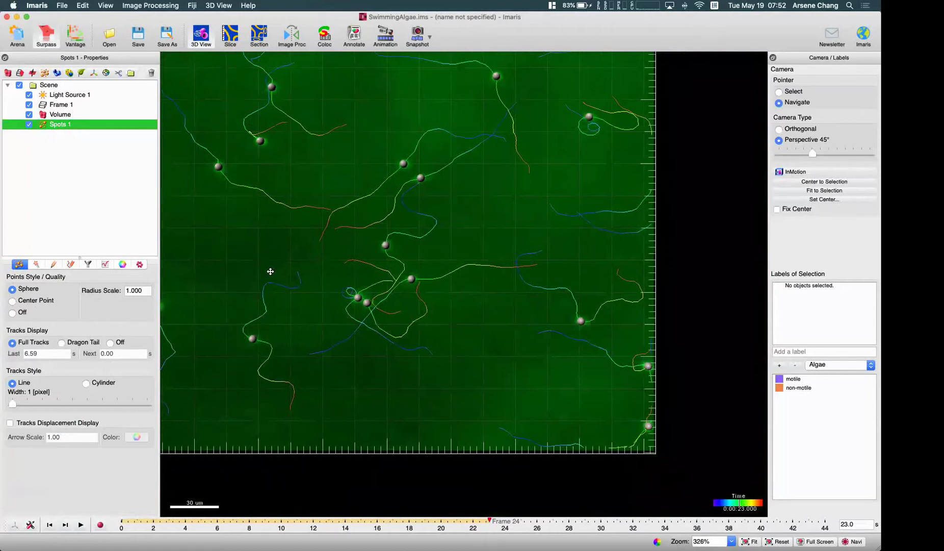
Glance at the PowerPoint presentation, then return to the Imaris scene.
{"action": "mouse_move", "coordinate": [4, 211]}
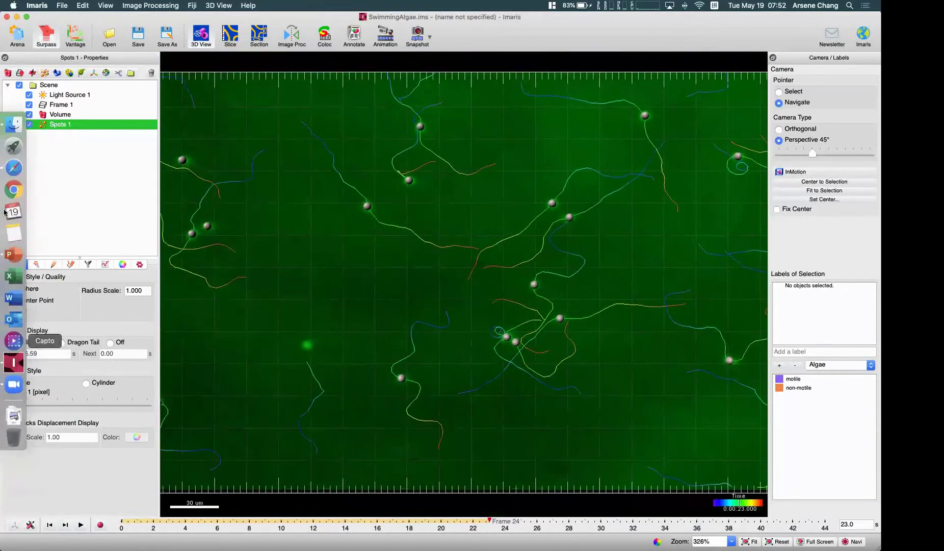
{"action": "left_click", "coordinate": [14, 254]}
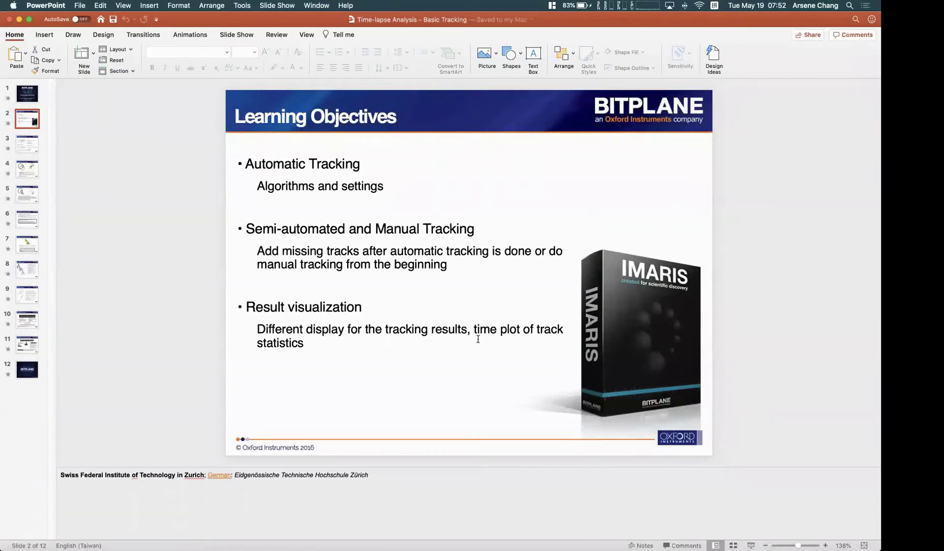
{"action": "mouse_move", "coordinate": [2, 328]}
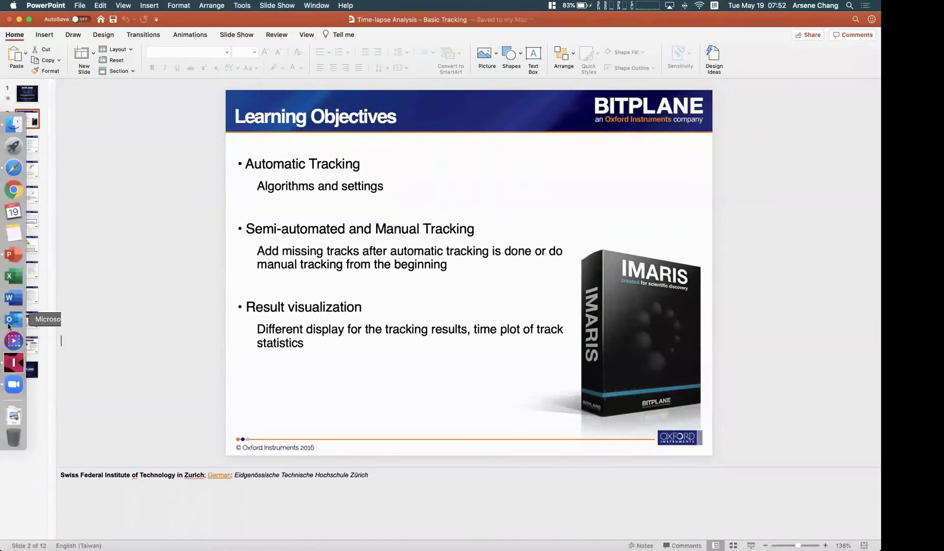
{"action": "left_click", "coordinate": [14, 363]}
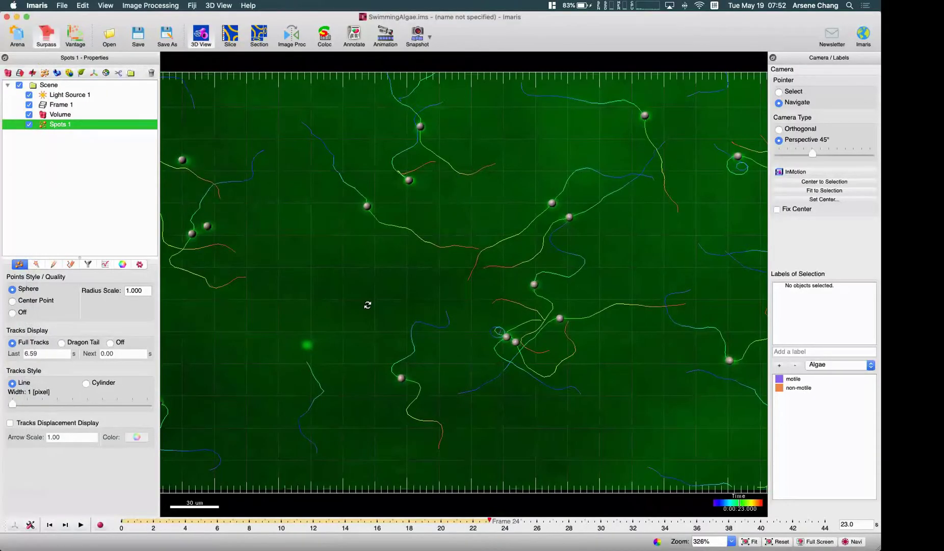
Zoom out further and scrub time from the first frame to frame 26.
{"action": "scroll", "coordinate": [447, 309], "scroll_direction": "down", "scroll_amount": 5}
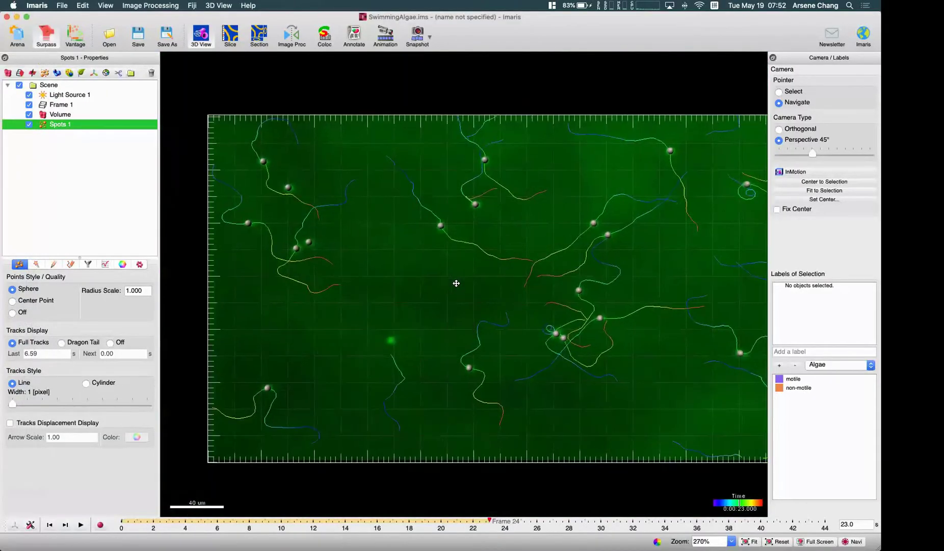
{"action": "scroll", "coordinate": [594, 261], "scroll_direction": "down", "scroll_amount": 3}
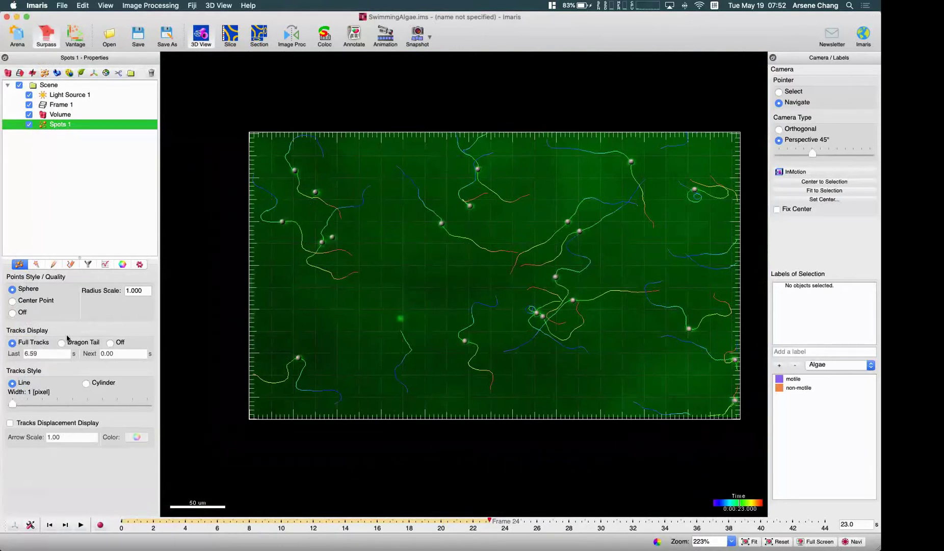
{"action": "left_click", "coordinate": [130, 521]}
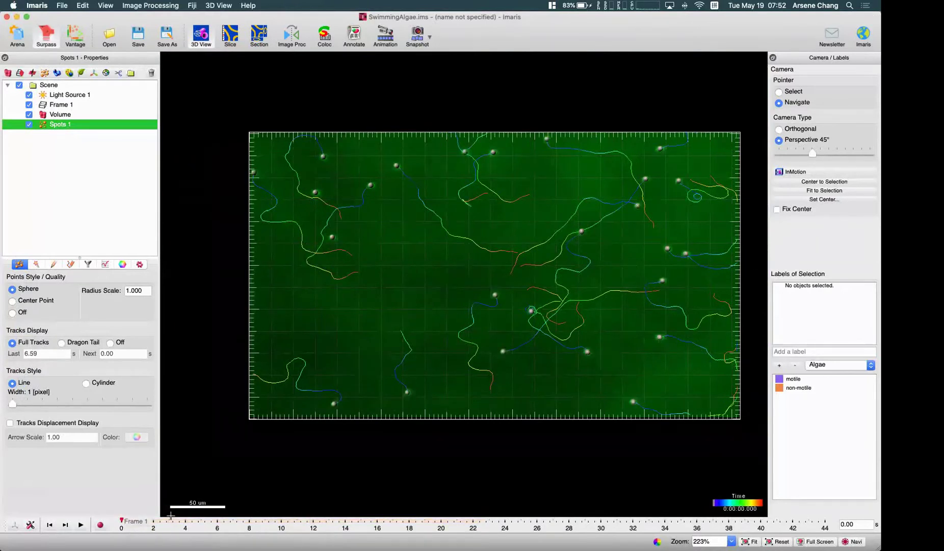
{"action": "mouse_move", "coordinate": [170, 521]}
{"action": "left_mouse_down"}
{"action": "mouse_move", "coordinate": [680, 520]}
{"action": "mouse_move", "coordinate": [409, 521]}
{"action": "left_mouse_up"}
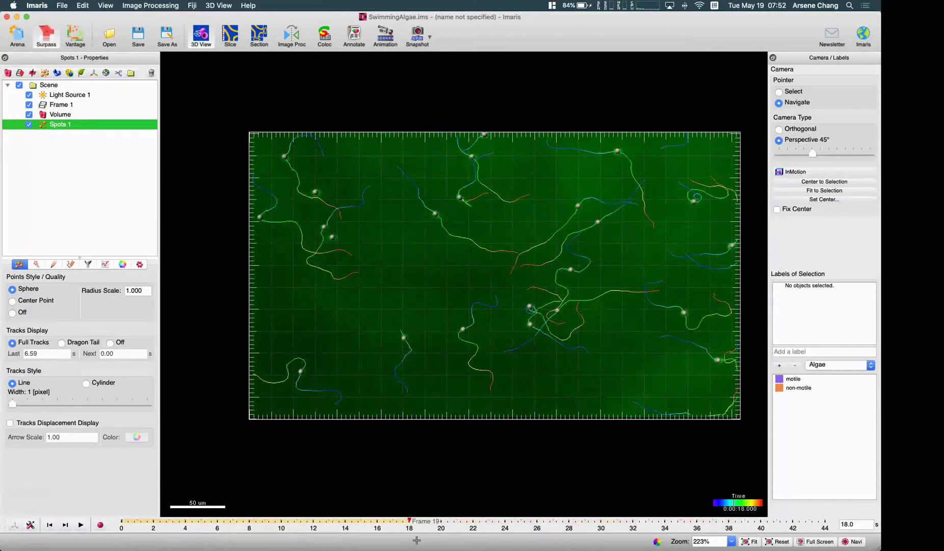
Show tracks as Dragon Tail, scrub back to frame 13, and inspect the Last and Next tail lengths.
{"action": "left_click", "coordinate": [72, 344]}
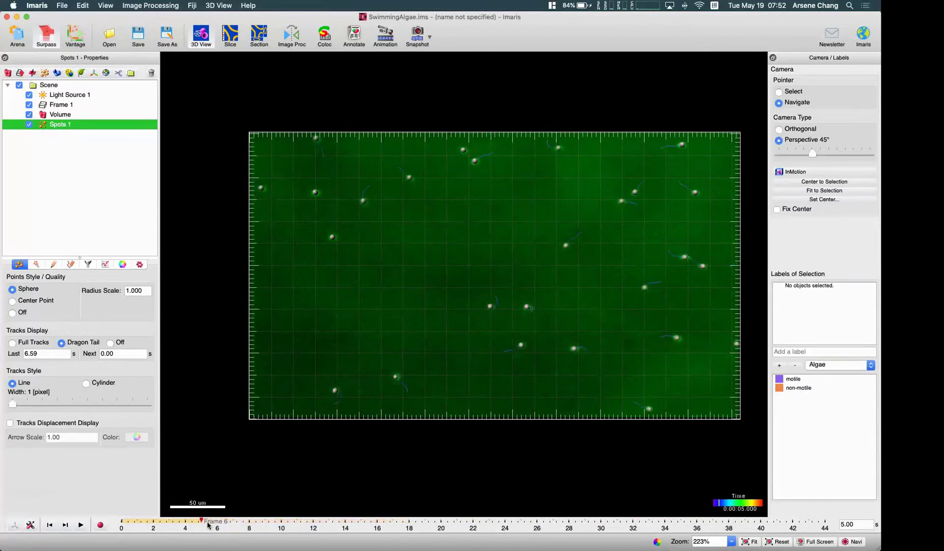
{"action": "left_click_drag", "start_coordinate": [213, 525], "coordinate": [393, 513]}
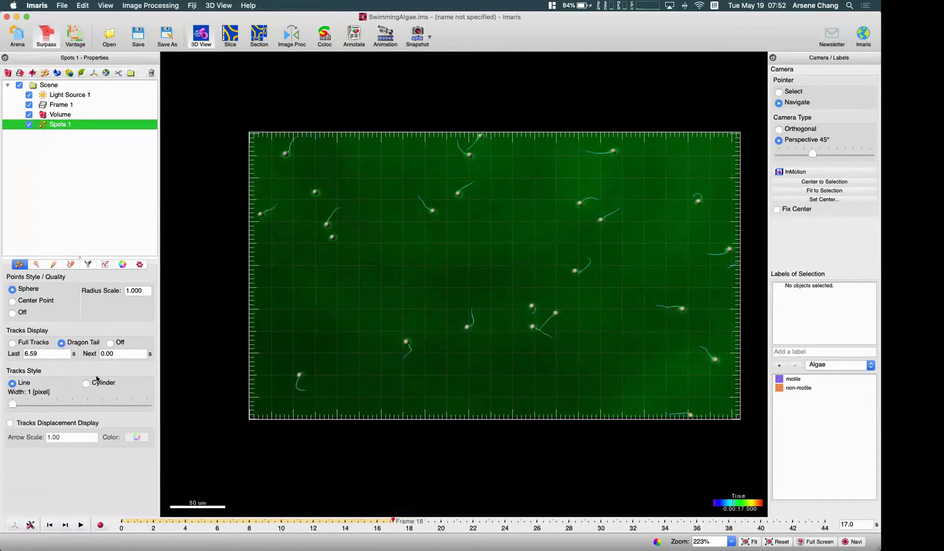
{"action": "left_click_drag", "start_coordinate": [51, 355], "coordinate": [12, 357]}
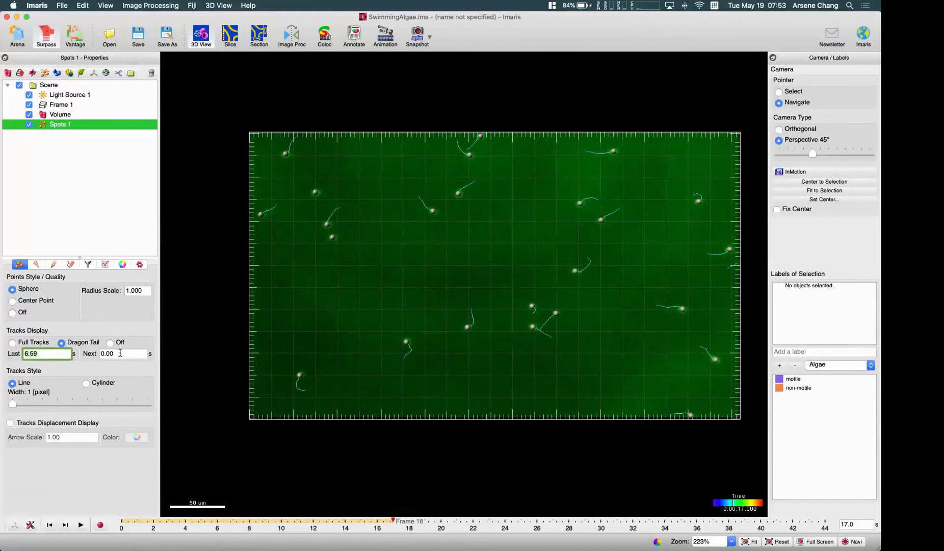
{"action": "left_click", "coordinate": [120, 353]}
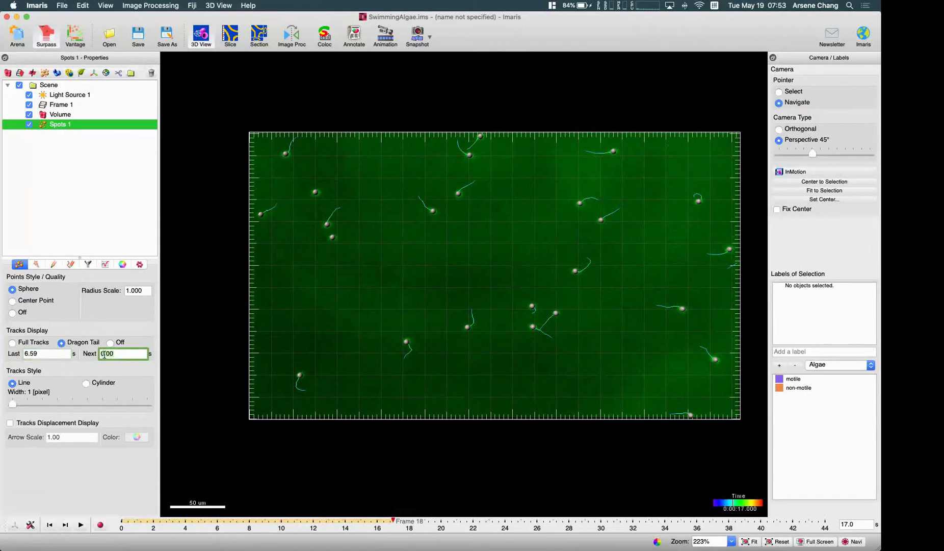
Set the dragon tail Last length to 10 s at frame 21.
{"action": "left_click", "coordinate": [42, 354]}
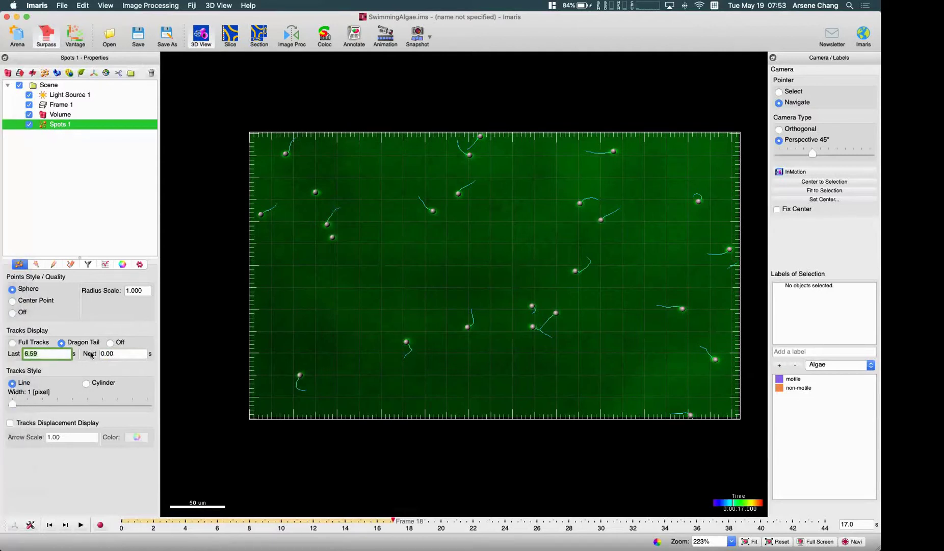
{"action": "left_click_drag", "start_coordinate": [396, 523], "coordinate": [441, 521]}
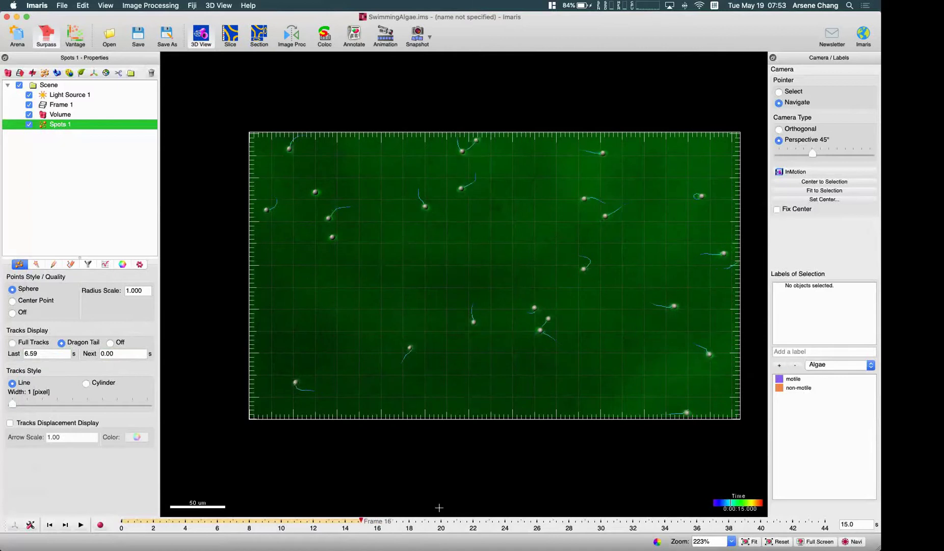
{"action": "scroll", "coordinate": [330, 222], "scroll_direction": "down", "scroll_amount": 2}
{"action": "scroll", "coordinate": [331, 222], "scroll_direction": "up", "scroll_amount": 5}
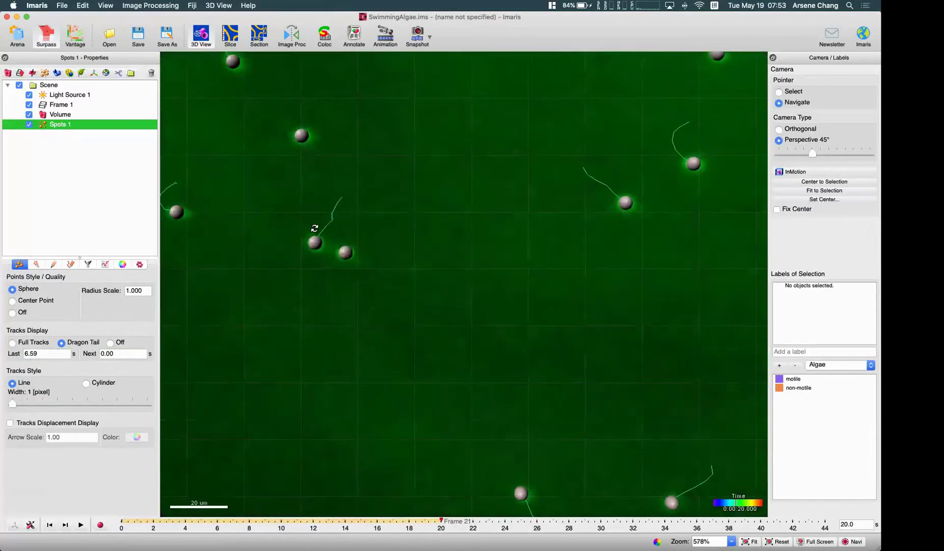
{"action": "left_click", "coordinate": [43, 351]}
{"action": "type", "text": "1"}
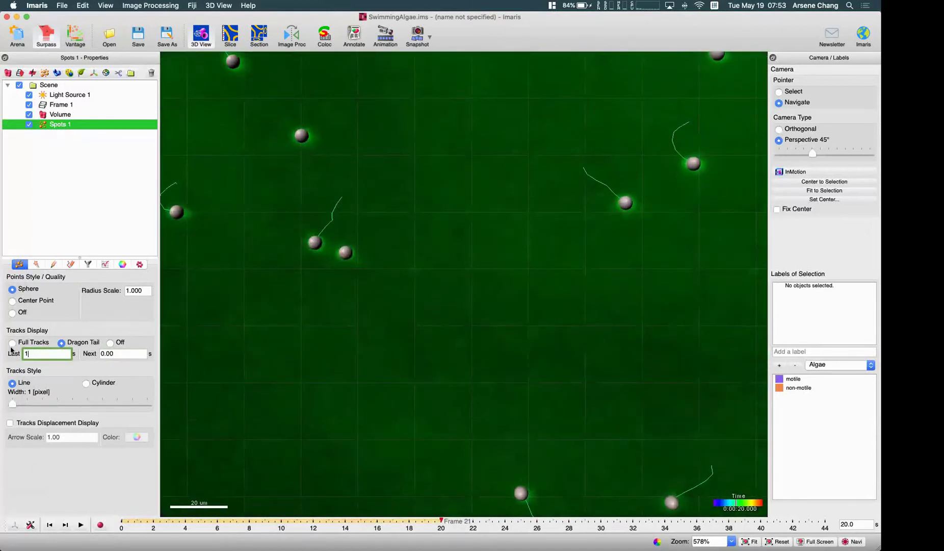
{"action": "type", "text": "0"}
{"action": "key", "text": "Return"}
{"action": "left_click", "coordinate": [295, 308]}
Pan, zoom and scrub back to frame 7 to review the 10 s tails.
{"action": "scroll", "coordinate": [301, 304], "scroll_direction": "up", "scroll_amount": 2}
{"action": "scroll", "coordinate": [302, 303], "scroll_direction": "down", "scroll_amount": 5}
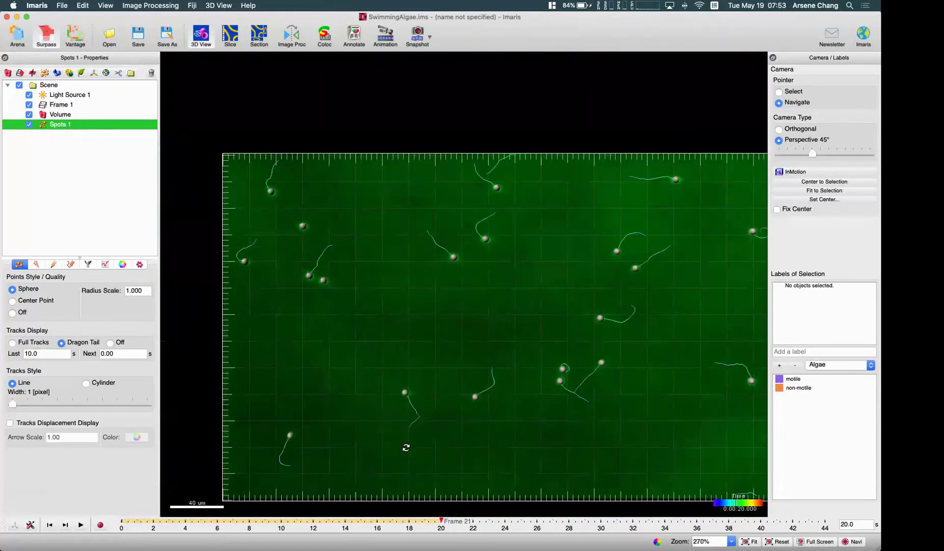
{"action": "right_click_drag", "start_coordinate": [437, 387], "coordinate": [383, 336]}
{"action": "left_click_drag", "start_coordinate": [442, 520], "coordinate": [602, 521]}
{"action": "scroll", "coordinate": [417, 206], "scroll_direction": "up", "scroll_amount": 5}
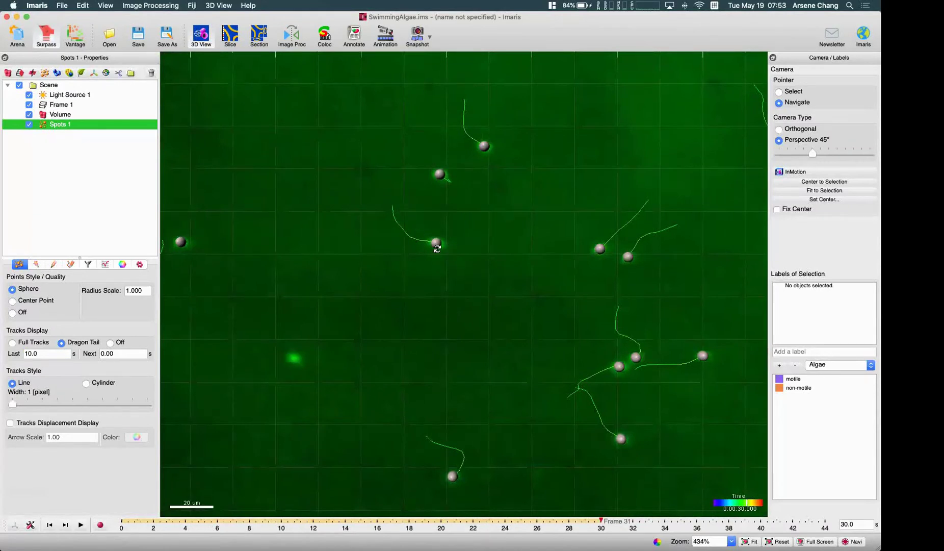
{"action": "left_click", "coordinate": [123, 266]}
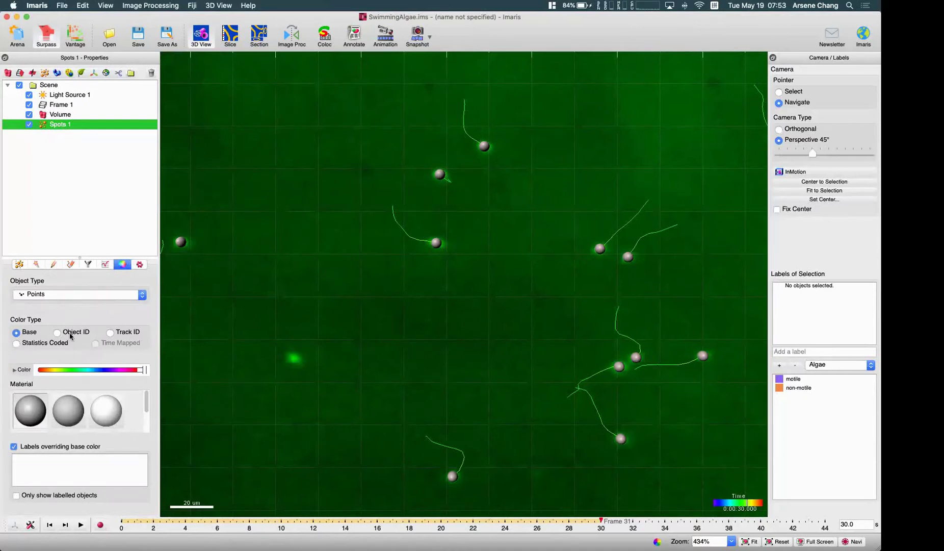
Make spots red, try Object ID and Track ID, then colour them Statistics Coded by Area.
{"action": "left_click", "coordinate": [134, 370]}
{"action": "left_click", "coordinate": [71, 332]}
{"action": "left_click", "coordinate": [124, 334]}
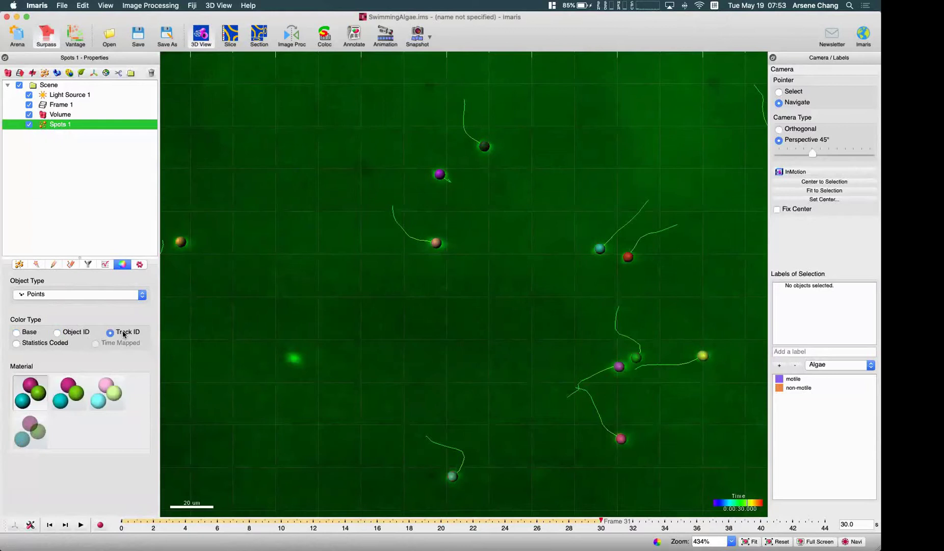
{"action": "left_click", "coordinate": [43, 345]}
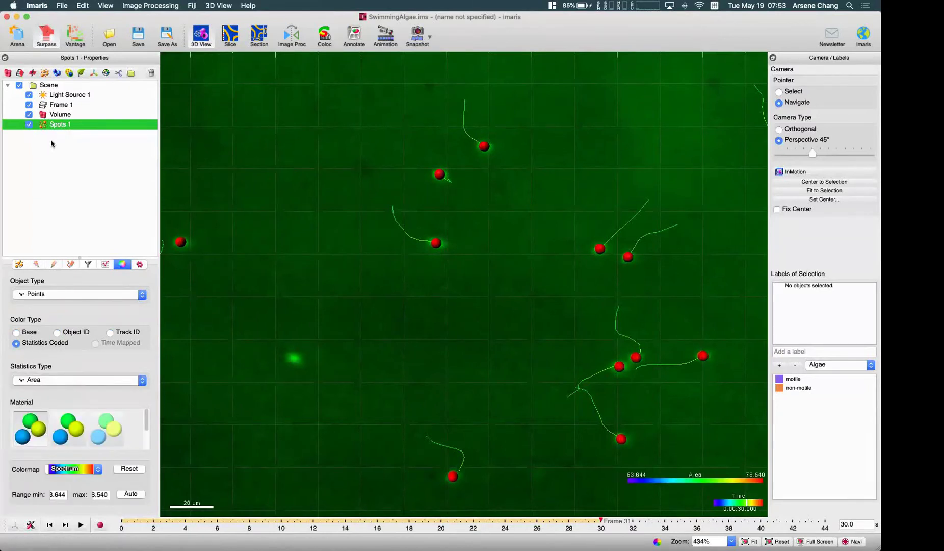
{"action": "left_click", "coordinate": [49, 293]}
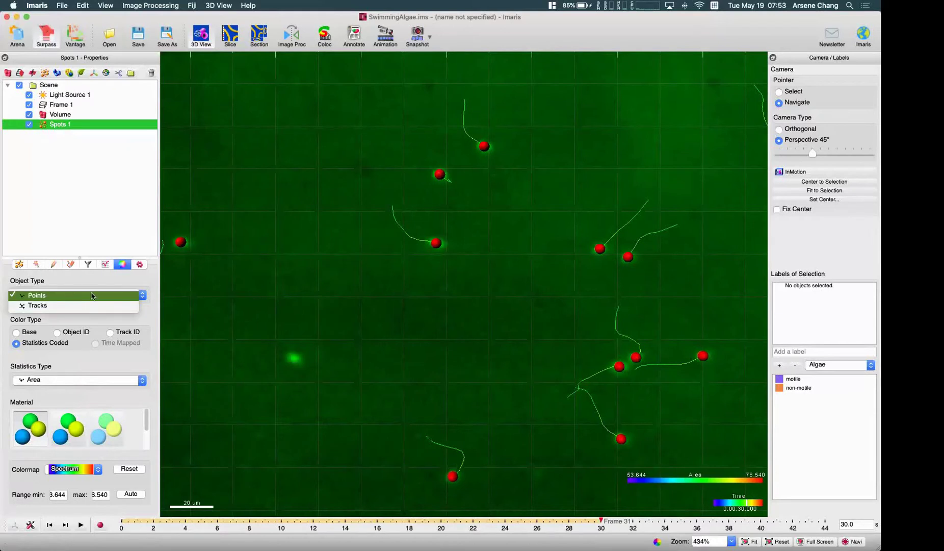
{"action": "left_click", "coordinate": [152, 294]}
Switch colouring to Tracks and compare Statistics Coded with time-mapped colours at a later frame.
{"action": "left_click", "coordinate": [115, 295]}
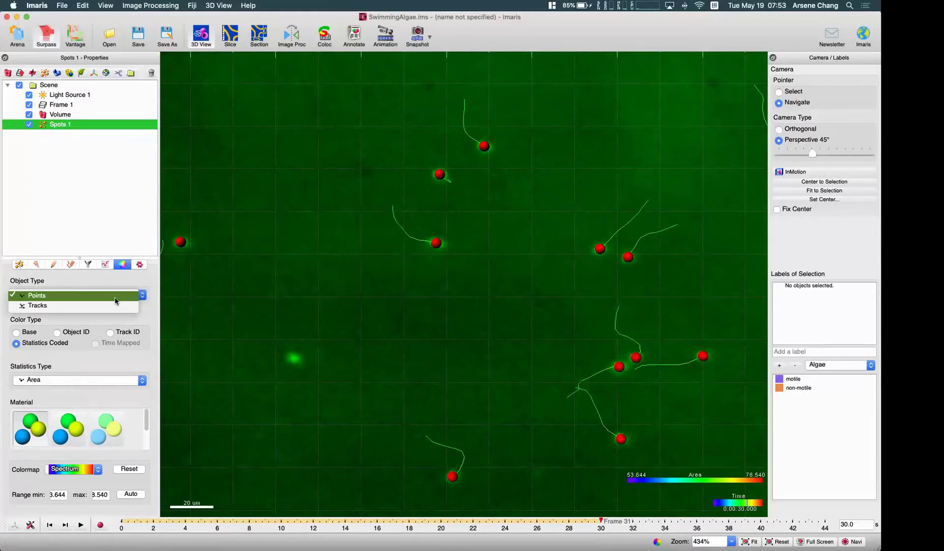
{"action": "left_click", "coordinate": [63, 306]}
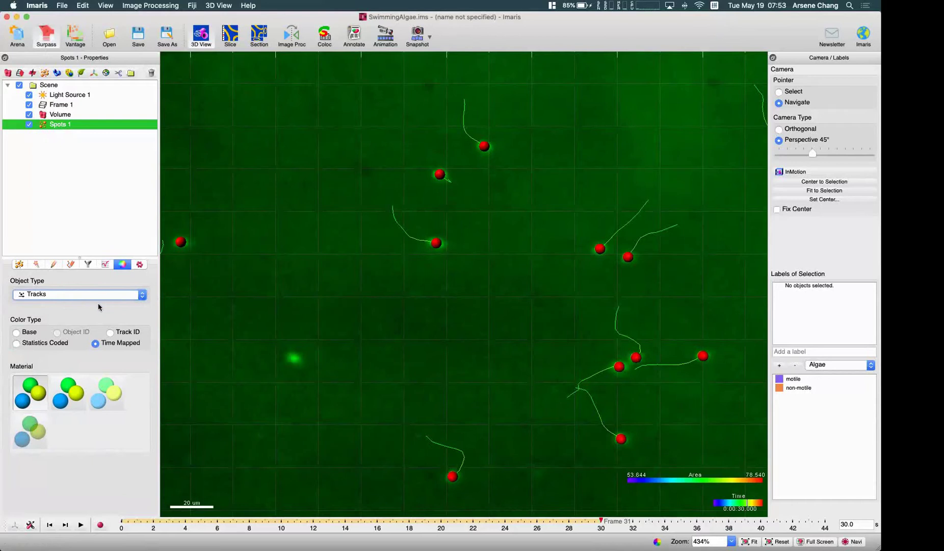
{"action": "left_click", "coordinate": [56, 344]}
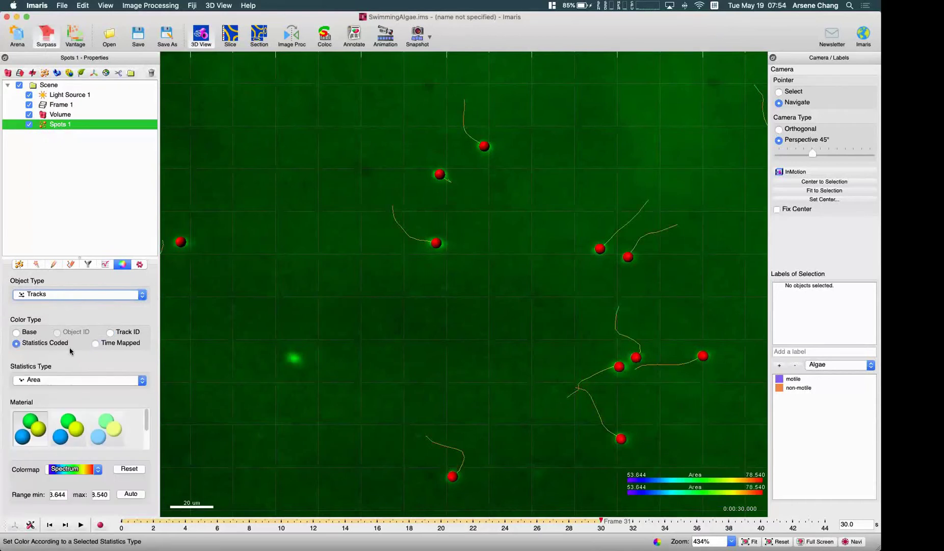
{"action": "left_click", "coordinate": [108, 344]}
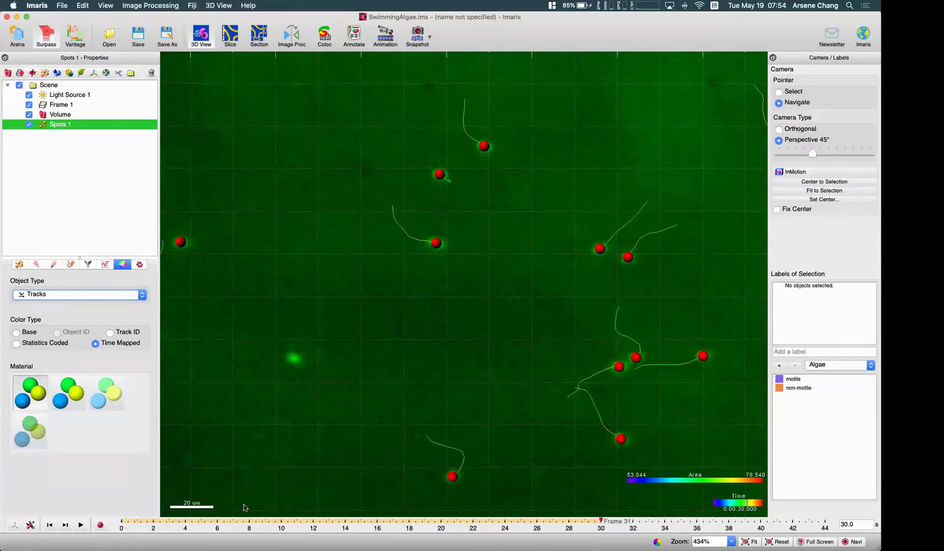
{"action": "left_click_drag", "start_coordinate": [607, 520], "coordinate": [410, 520]}
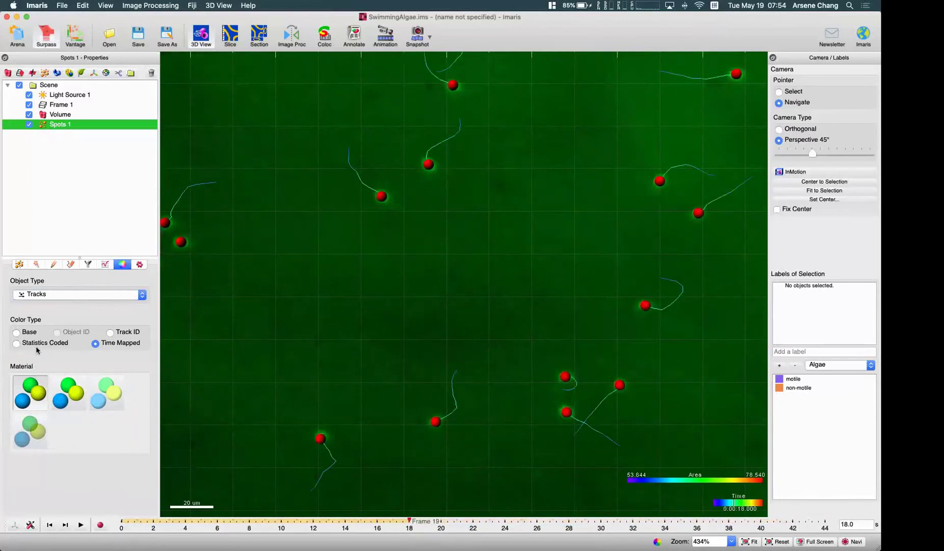
Colour tracks by Track Duration after briefly trying Track Speed Mean.
{"action": "left_click", "coordinate": [65, 343]}
{"action": "left_click", "coordinate": [91, 380]}
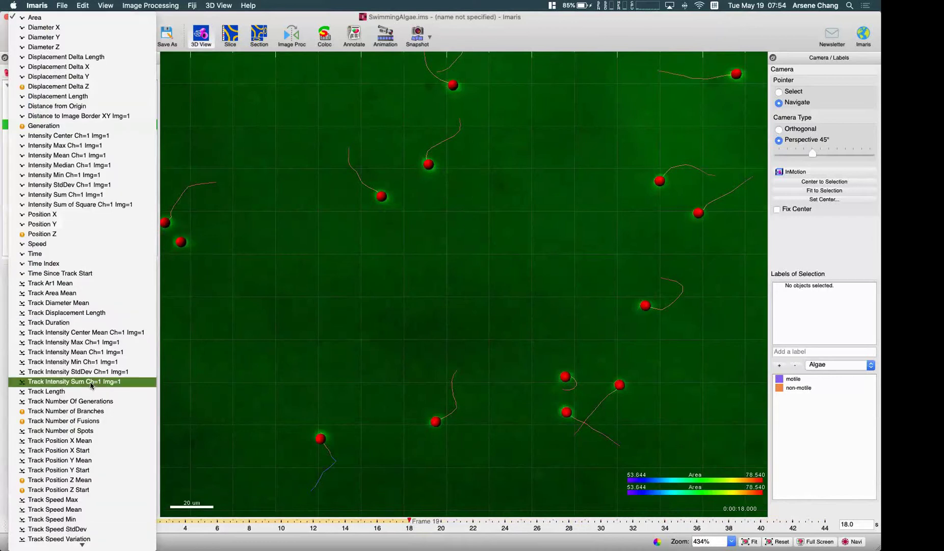
{"action": "left_click", "coordinate": [51, 379]}
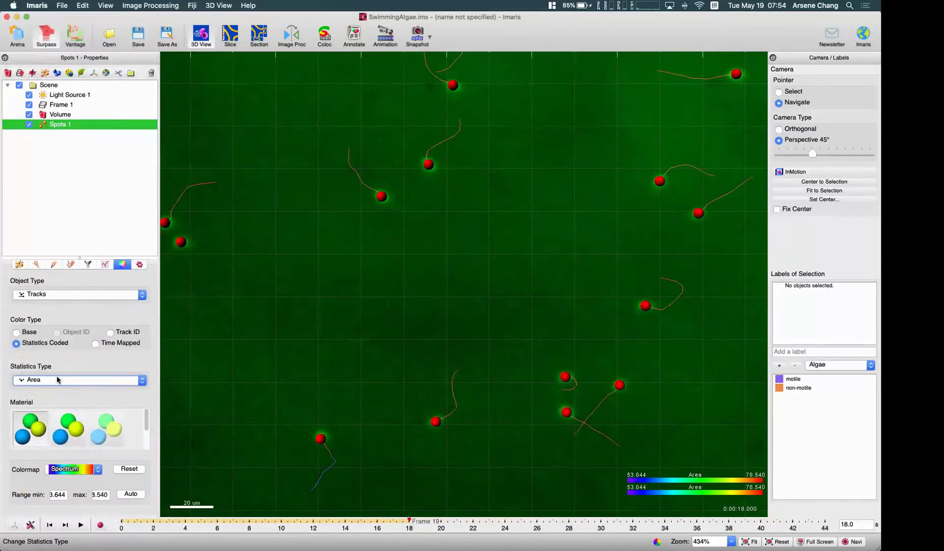
{"action": "left_click", "coordinate": [53, 379]}
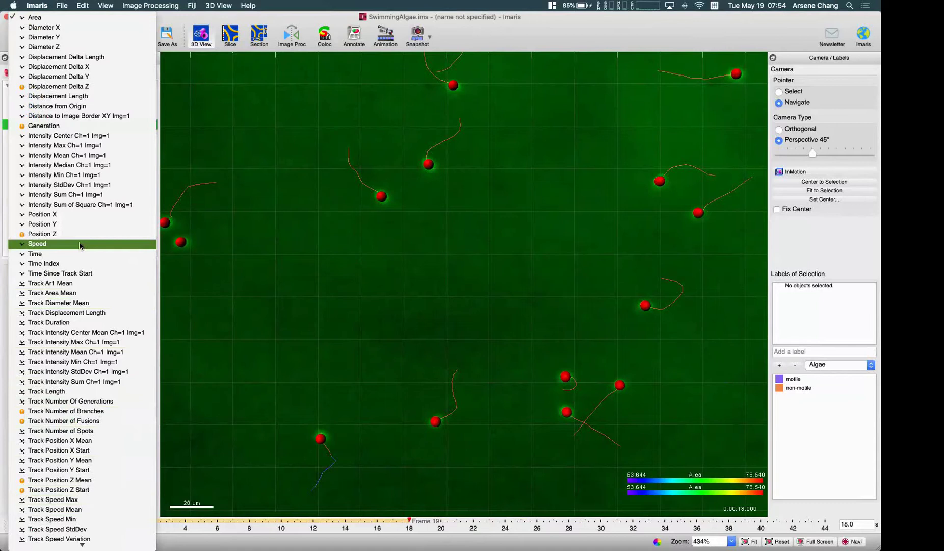
{"action": "left_click", "coordinate": [94, 510]}
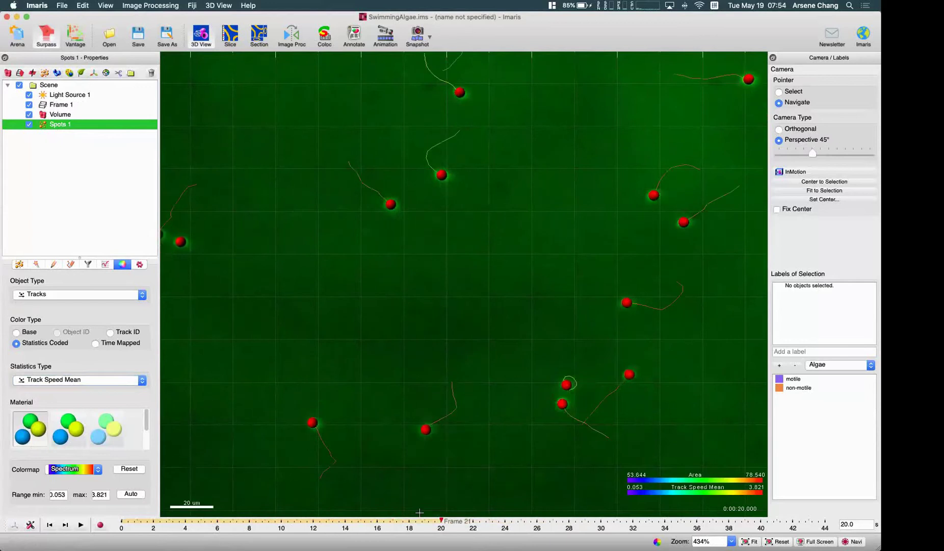
{"action": "left_click", "coordinate": [106, 383]}
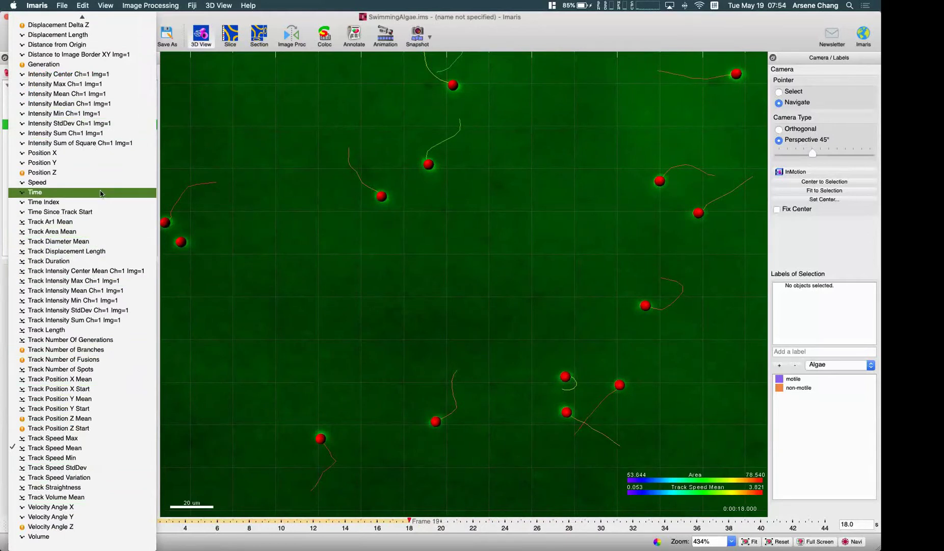
{"action": "key", "text": "Return"}
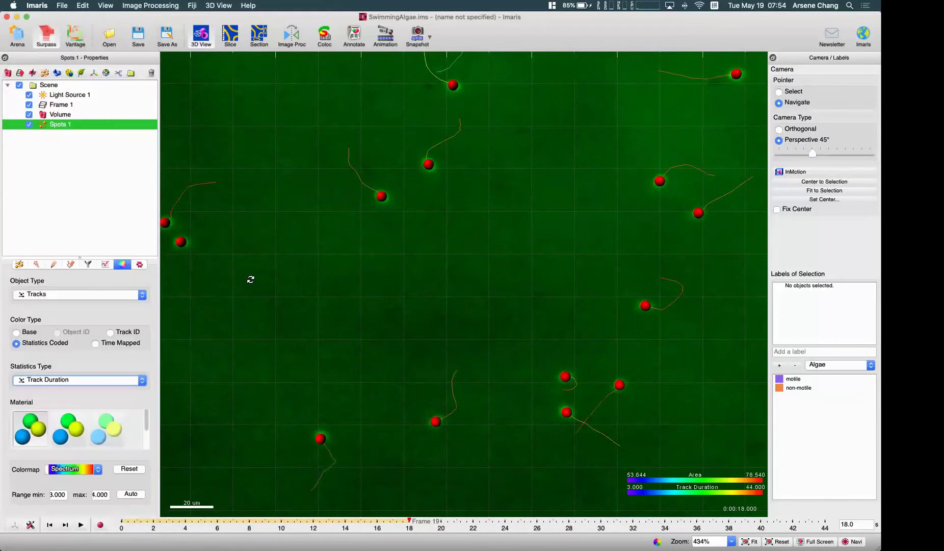
{"action": "left_click_drag", "start_coordinate": [412, 524], "coordinate": [505, 526]}
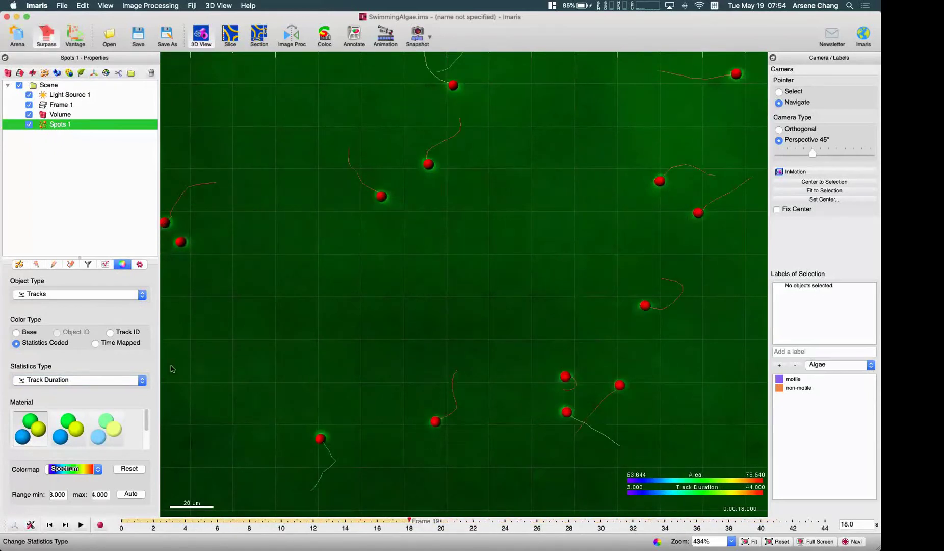
{"action": "left_click", "coordinate": [109, 381]}
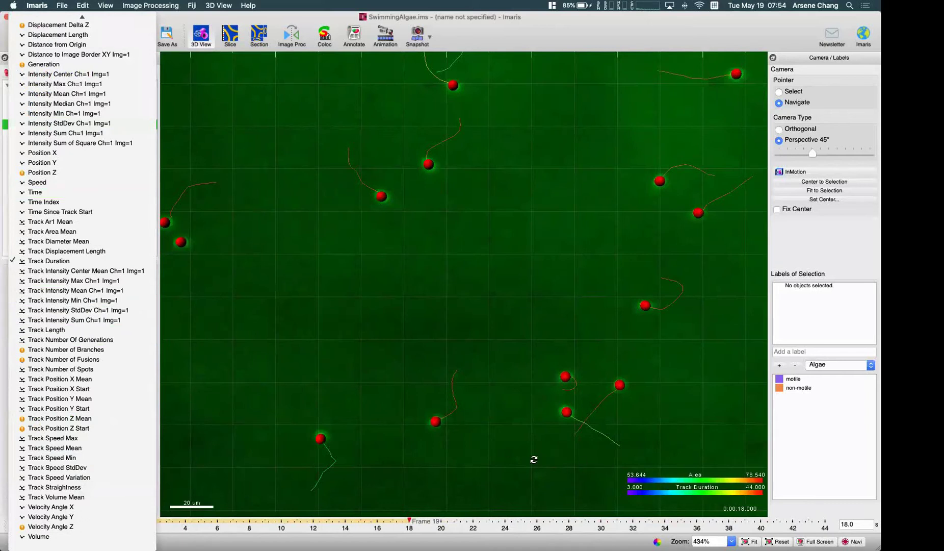
{"action": "left_click", "coordinate": [500, 455]}
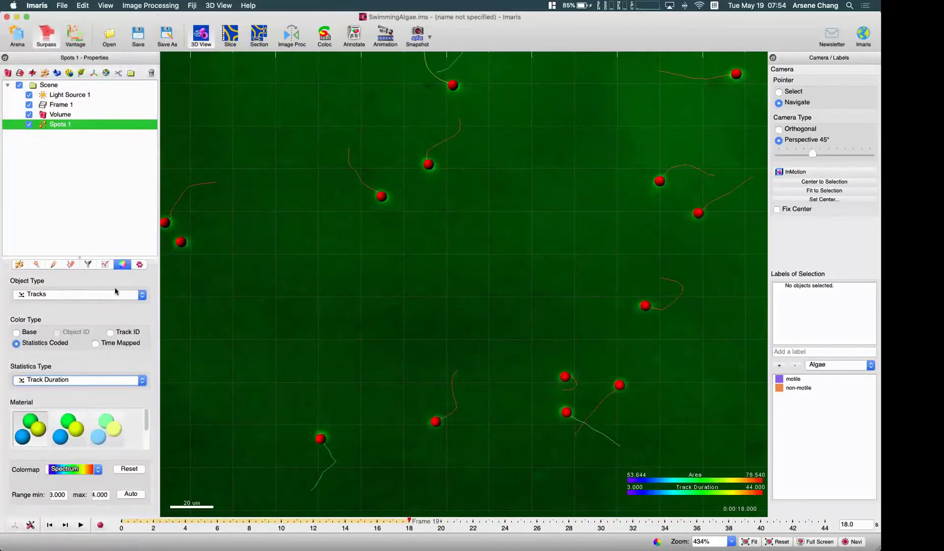
Switch the object type to Points and colour the spots by Speed.
{"action": "left_click", "coordinate": [82, 290]}
{"action": "left_click", "coordinate": [81, 282]}
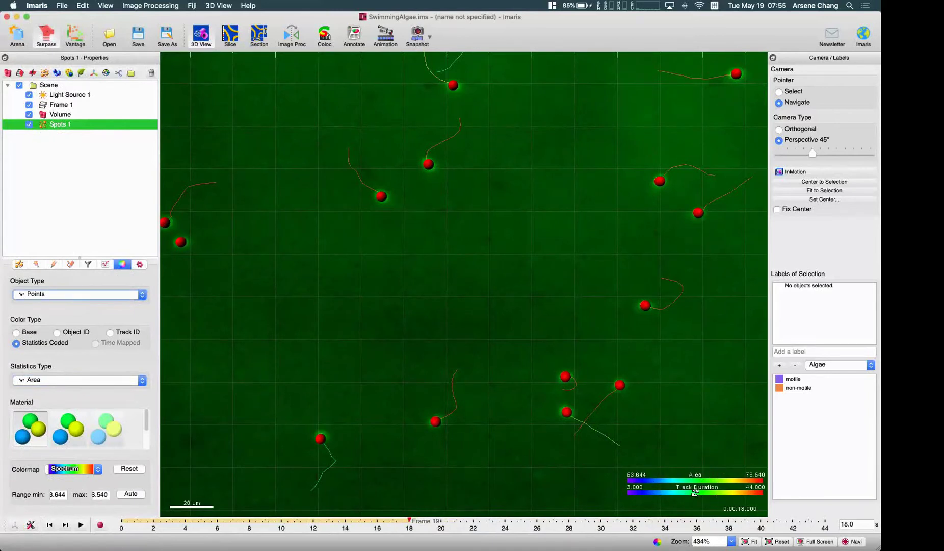
{"action": "left_click", "coordinate": [127, 381]}
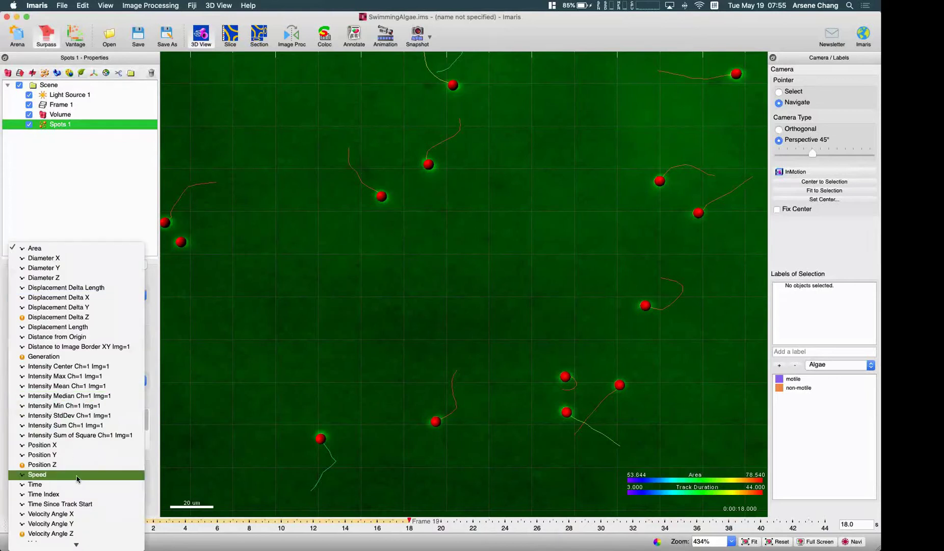
{"action": "left_click", "coordinate": [77, 477]}
{"action": "left_click_drag", "start_coordinate": [438, 390], "coordinate": [453, 390]}
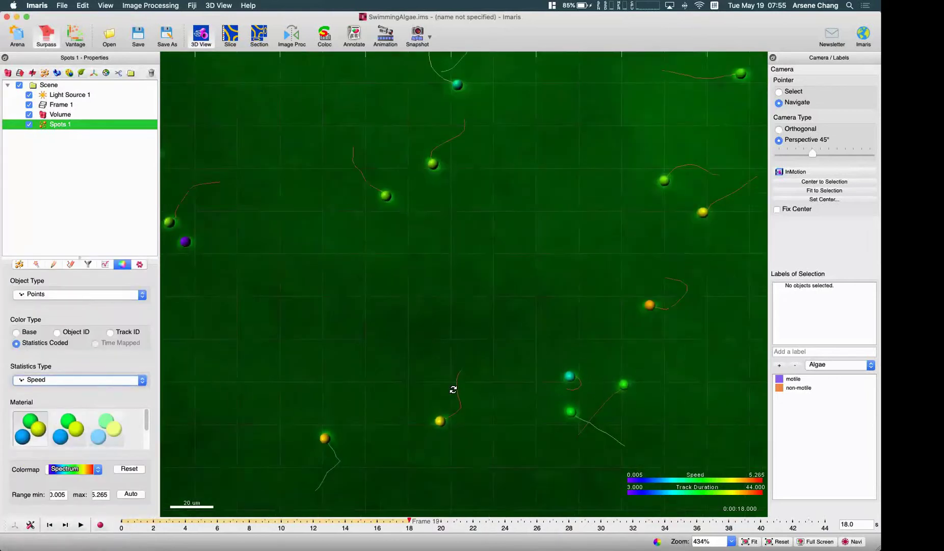
{"action": "scroll", "coordinate": [454, 389], "scroll_direction": "down", "scroll_amount": 2}
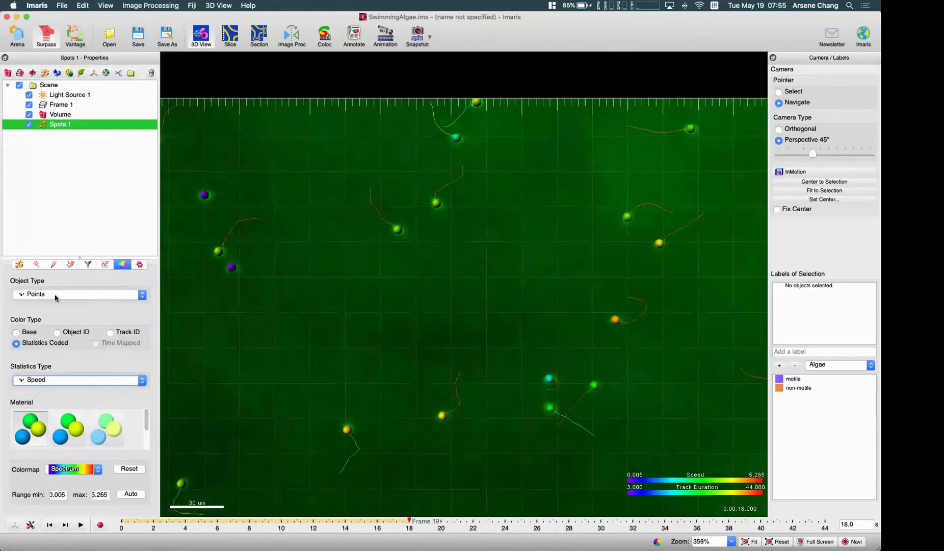
{"action": "left_click", "coordinate": [19, 264]}
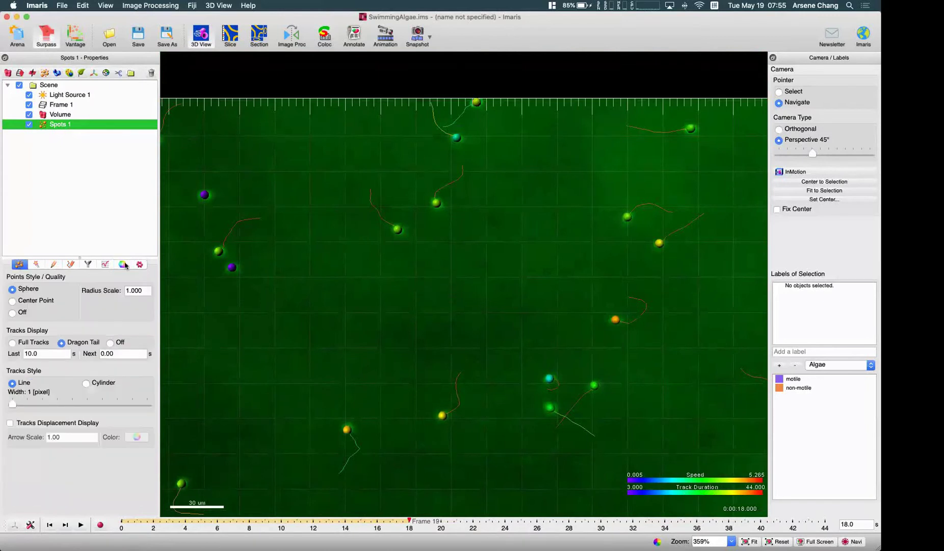
{"action": "right_click_drag", "start_coordinate": [359, 290], "coordinate": [359, 266]}
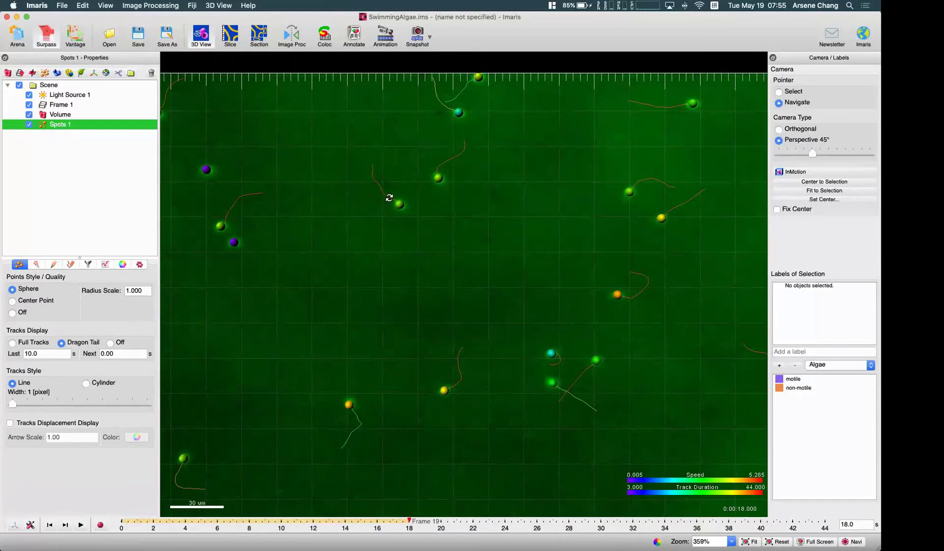
{"action": "mouse_move", "coordinate": [12, 404]}
{"action": "left_mouse_down"}
{"action": "mouse_move", "coordinate": [51, 404]}
{"action": "mouse_move", "coordinate": [3, 406]}
{"action": "left_mouse_up"}
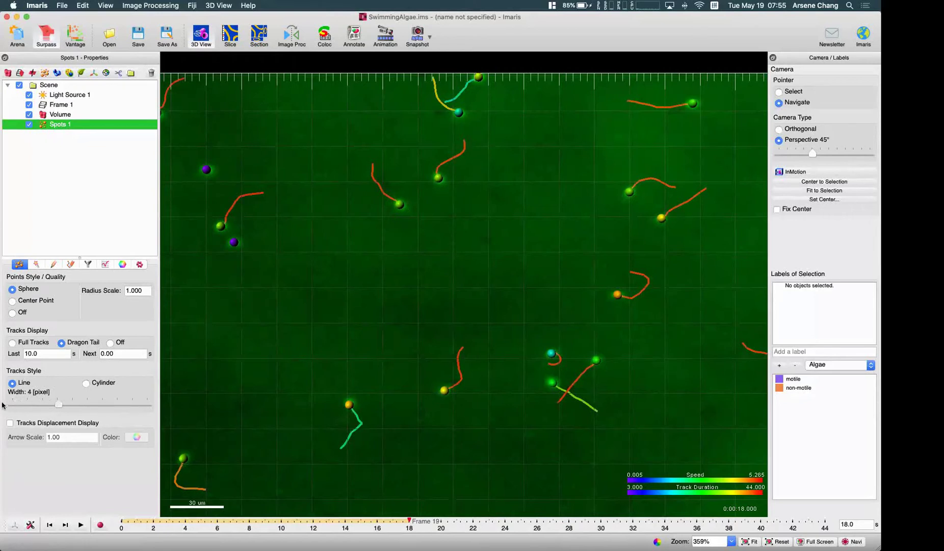
{"action": "left_click", "coordinate": [86, 382]}
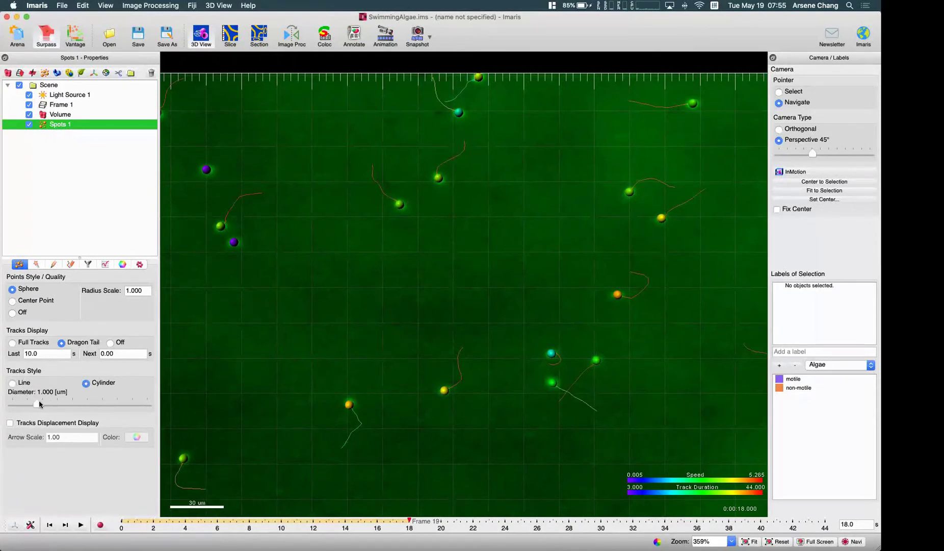
{"action": "left_click_drag", "start_coordinate": [52, 406], "coordinate": [72, 405]}
{"action": "left_click_drag", "start_coordinate": [449, 161], "coordinate": [446, 233]}
{"action": "left_click_drag", "start_coordinate": [440, 304], "coordinate": [436, 262]}
{"action": "left_click_drag", "start_coordinate": [72, 405], "coordinate": [17, 406]}
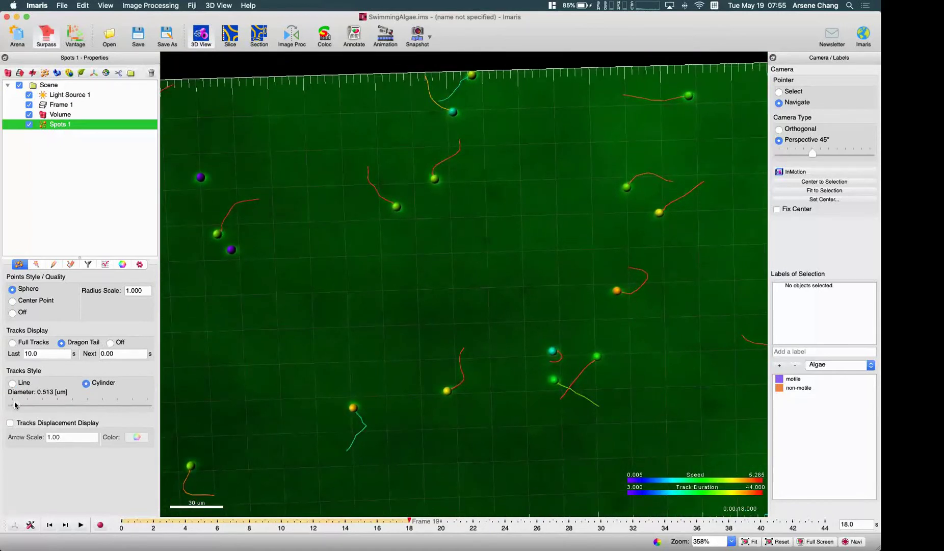
{"action": "left_click", "coordinate": [27, 382]}
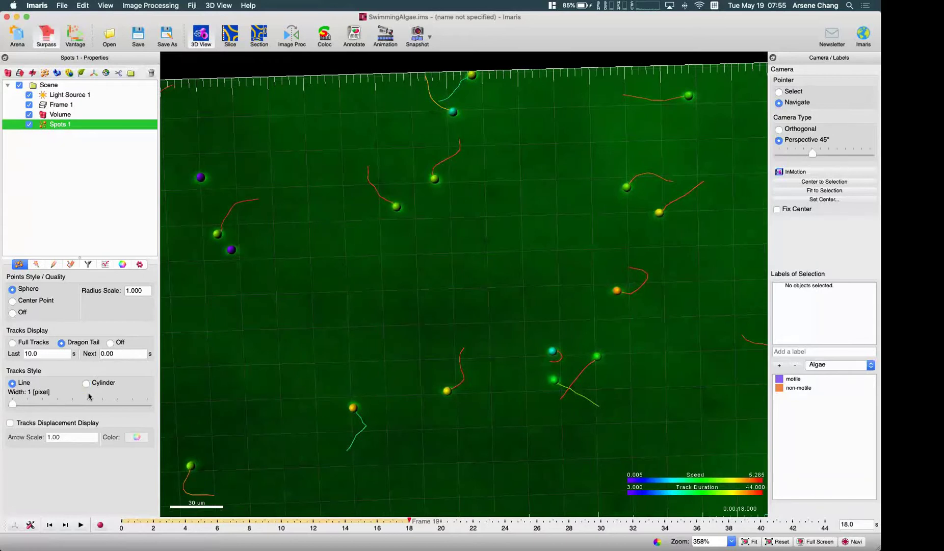
Show displacement arrows on full-length tracks and zoom out to frame the whole volume.
{"action": "left_click", "coordinate": [37, 426]}
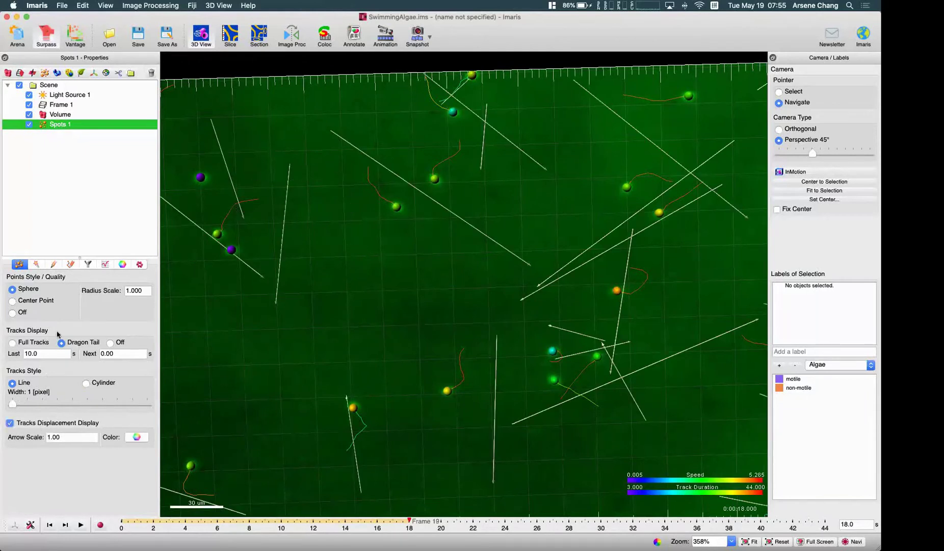
{"action": "left_click", "coordinate": [38, 343]}
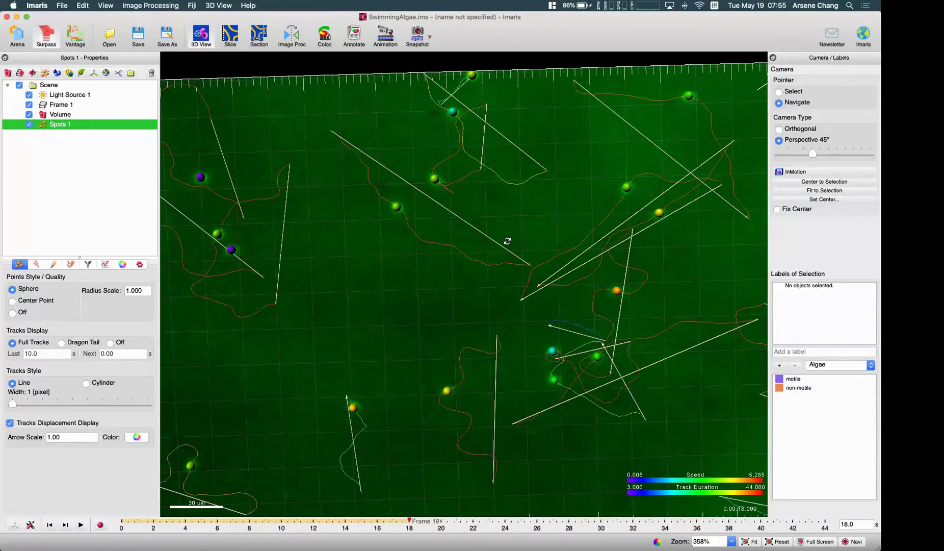
{"action": "scroll", "coordinate": [468, 206], "scroll_direction": "down", "scroll_amount": 3}
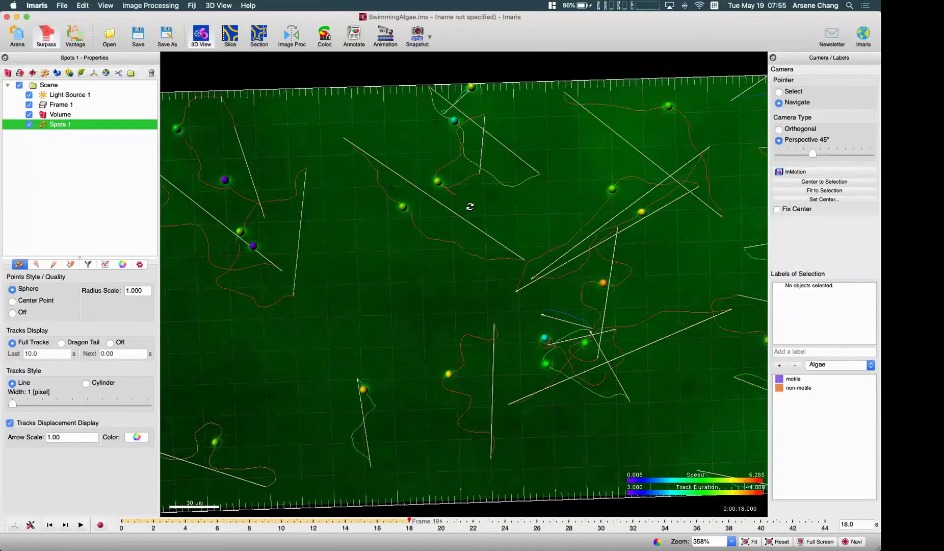
{"action": "scroll", "coordinate": [480, 257], "scroll_direction": "up", "scroll_amount": 3}
{"action": "scroll", "coordinate": [576, 313], "scroll_direction": "up", "scroll_amount": 3}
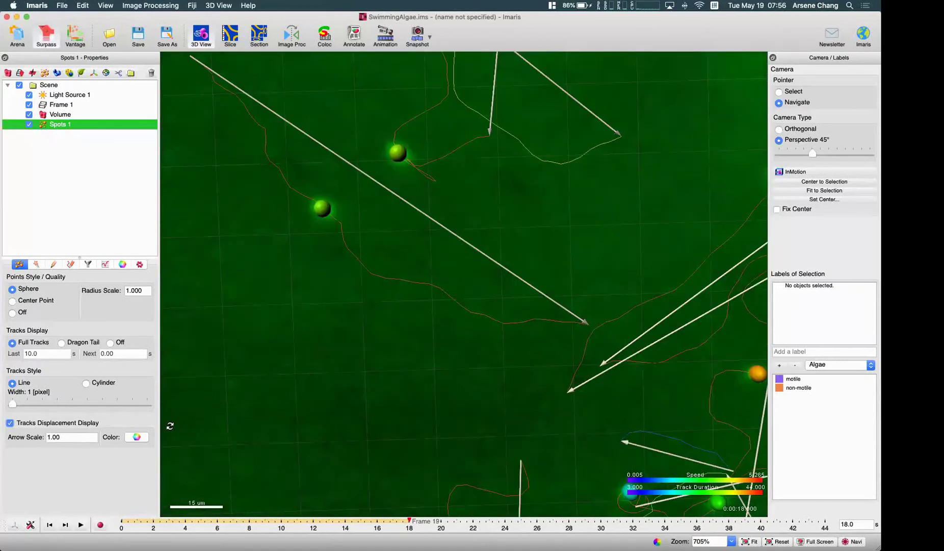
{"action": "scroll", "coordinate": [431, 384], "scroll_direction": "down", "scroll_amount": 5}
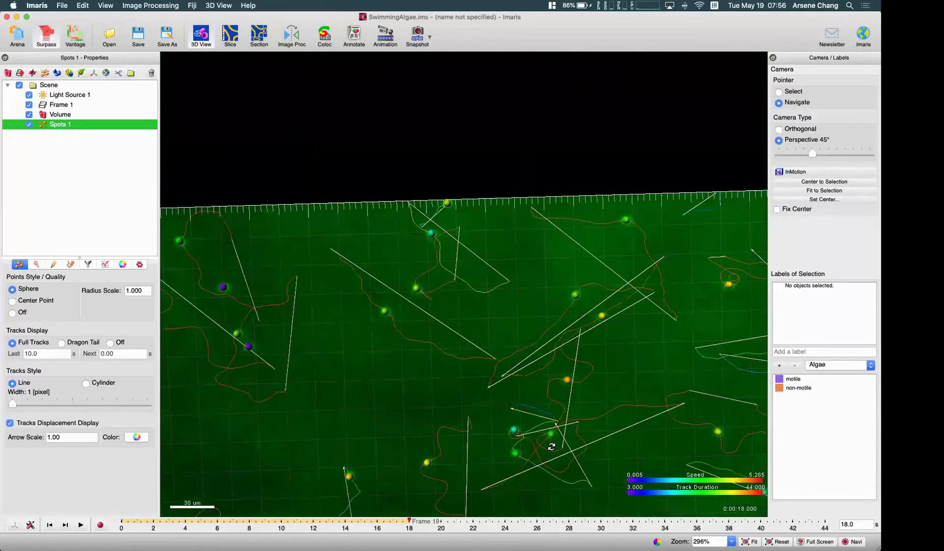
{"action": "scroll", "coordinate": [550, 445], "scroll_direction": "down", "scroll_amount": 3}
{"action": "scroll", "coordinate": [440, 333], "scroll_direction": "up", "scroll_amount": 2}
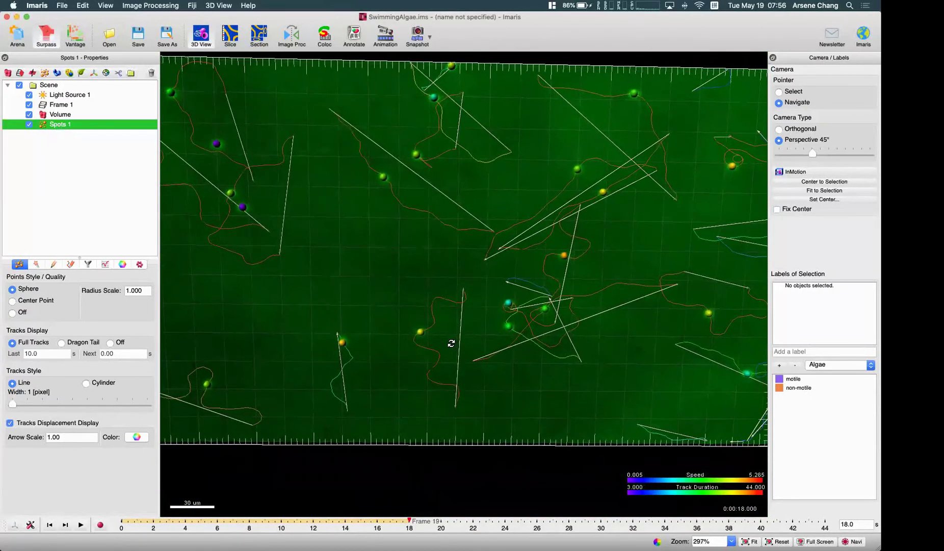
{"action": "scroll", "coordinate": [457, 326], "scroll_direction": "down", "scroll_amount": 4}
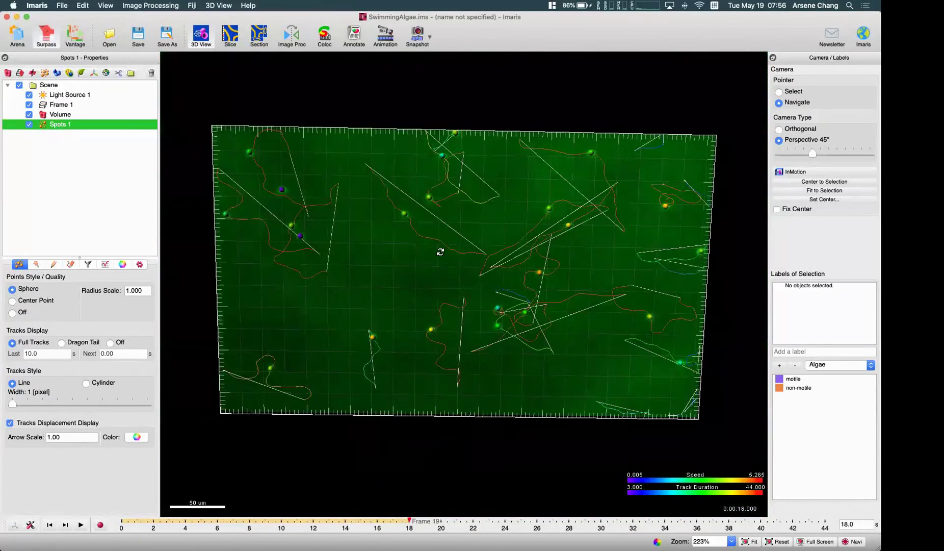
{"action": "left_click_drag", "start_coordinate": [392, 244], "coordinate": [288, 272]}
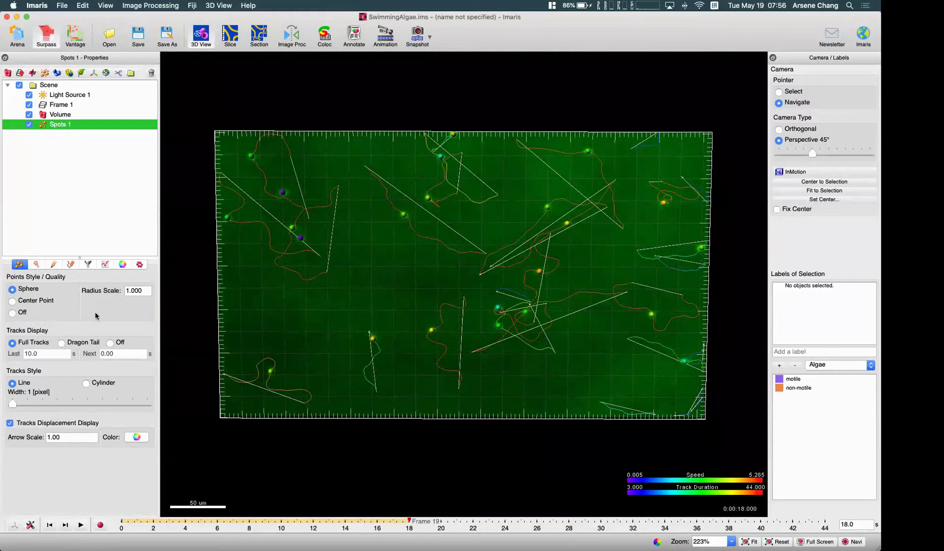
Add an Area filter to the spots.
{"action": "left_click", "coordinate": [88, 264]}
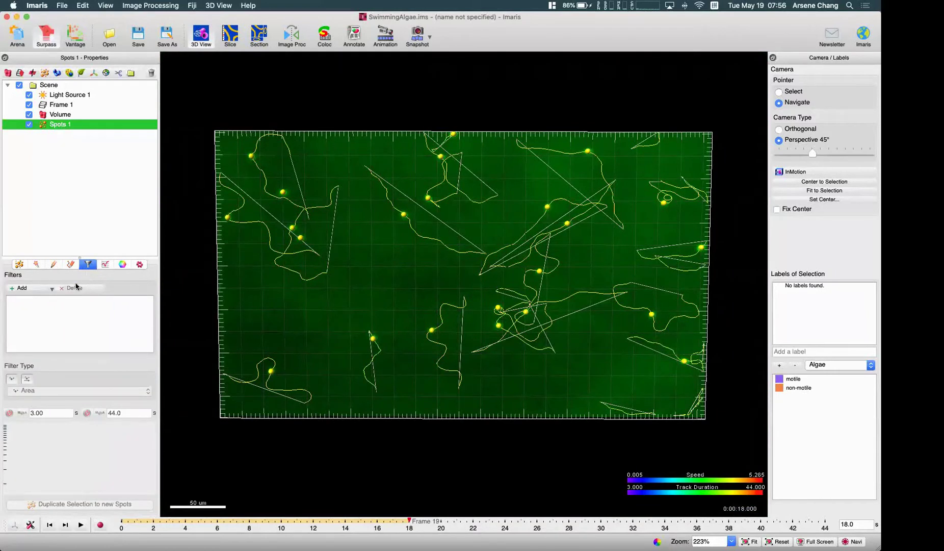
{"action": "left_click", "coordinate": [44, 289]}
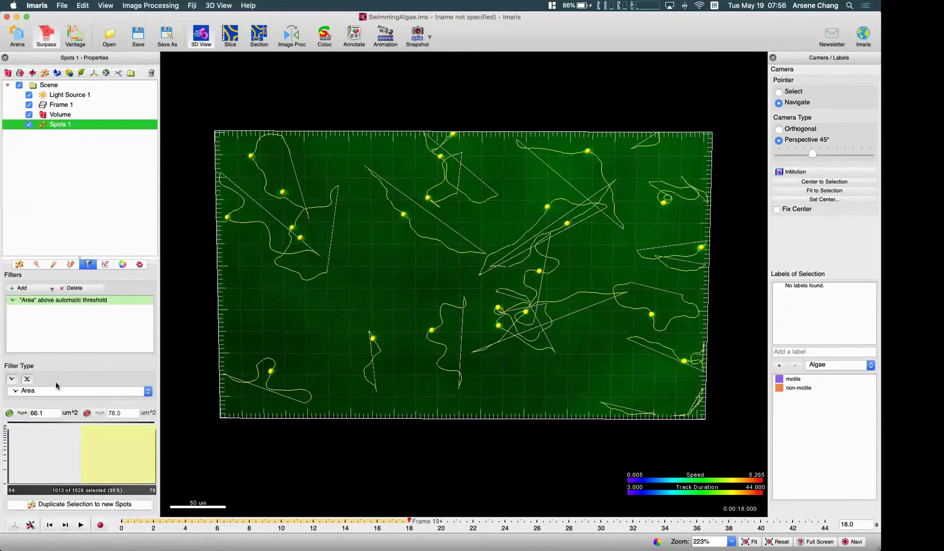
{"action": "left_click", "coordinate": [56, 391]}
{"action": "left_click", "coordinate": [228, 246]}
Switch to Select mode and click several algae spots to select their tracks.
{"action": "key", "text": "Escape"}
{"action": "left_click", "coordinate": [71, 266]}
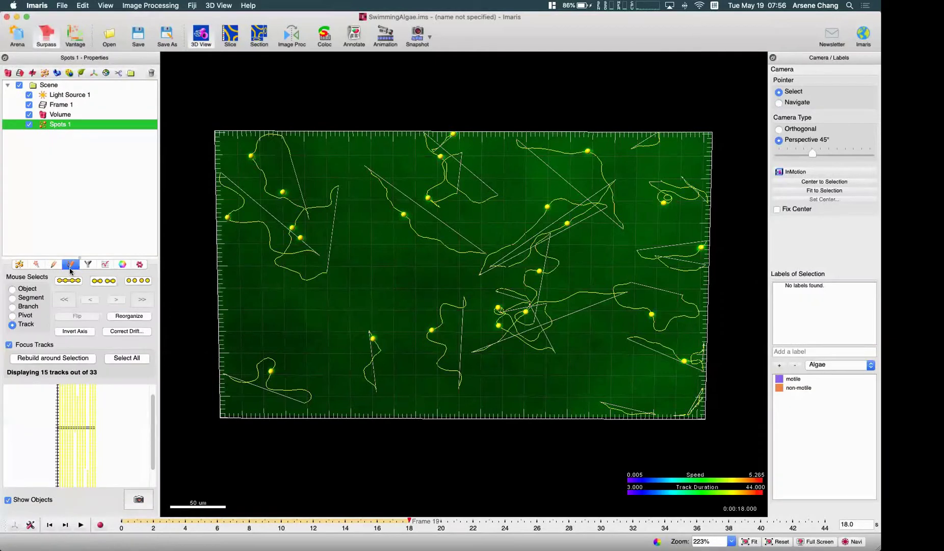
{"action": "left_click", "coordinate": [299, 235]}
{"action": "left_click", "coordinate": [298, 235]}
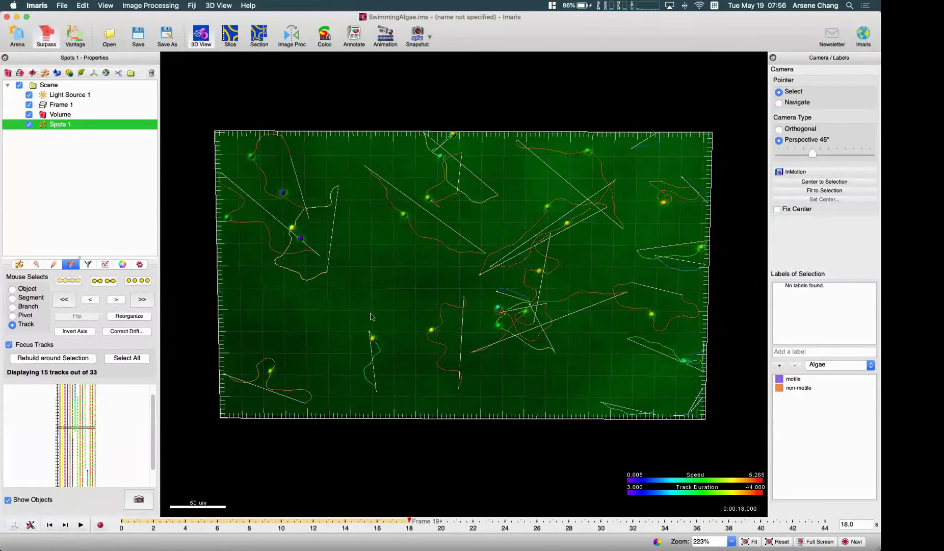
{"action": "left_click", "coordinate": [373, 338]}
{"action": "left_click", "coordinate": [432, 332]}
{"action": "left_click", "coordinate": [499, 309]}
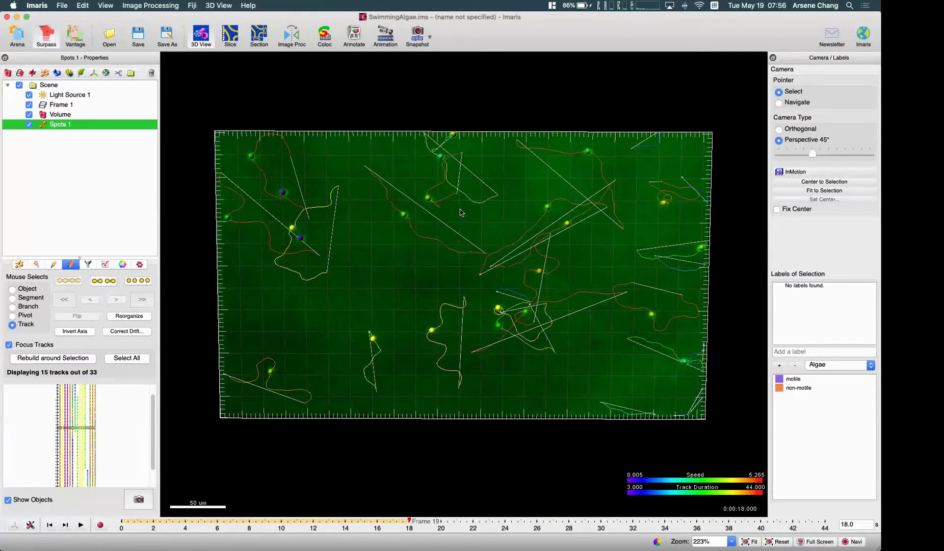
{"action": "left_click", "coordinate": [426, 200]}
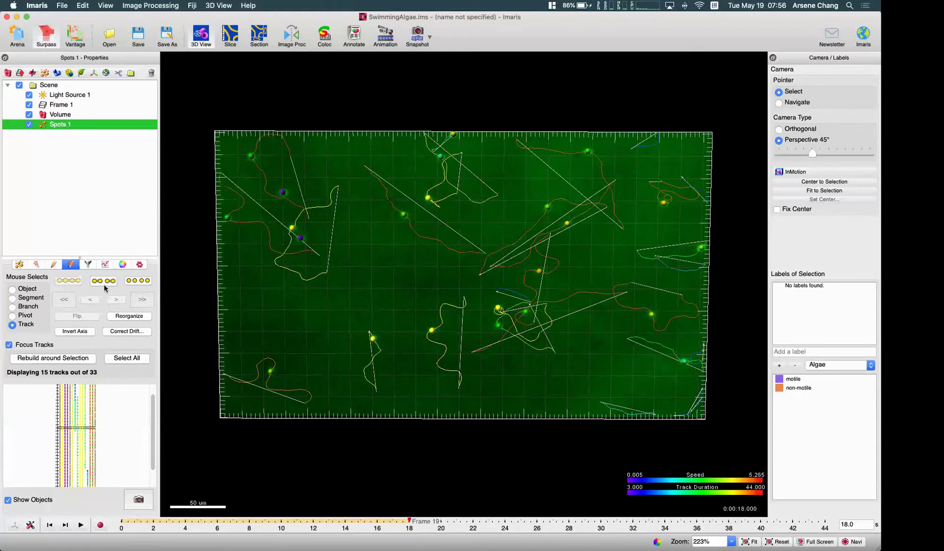
{"action": "left_click", "coordinate": [54, 265]}
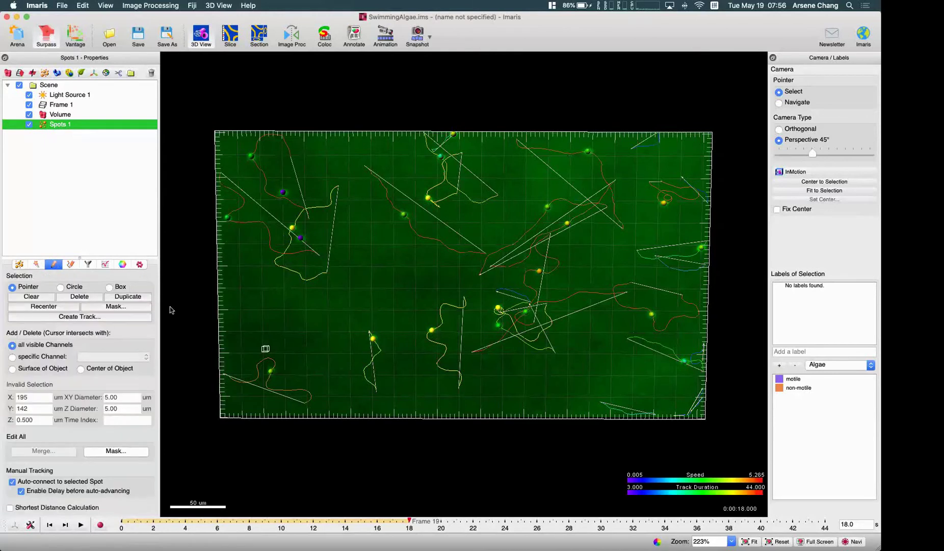
Duplicate the selected tracks into Spots 1 Selection, then view Spots 1's display settings and statistics.
{"action": "left_click", "coordinate": [137, 296]}
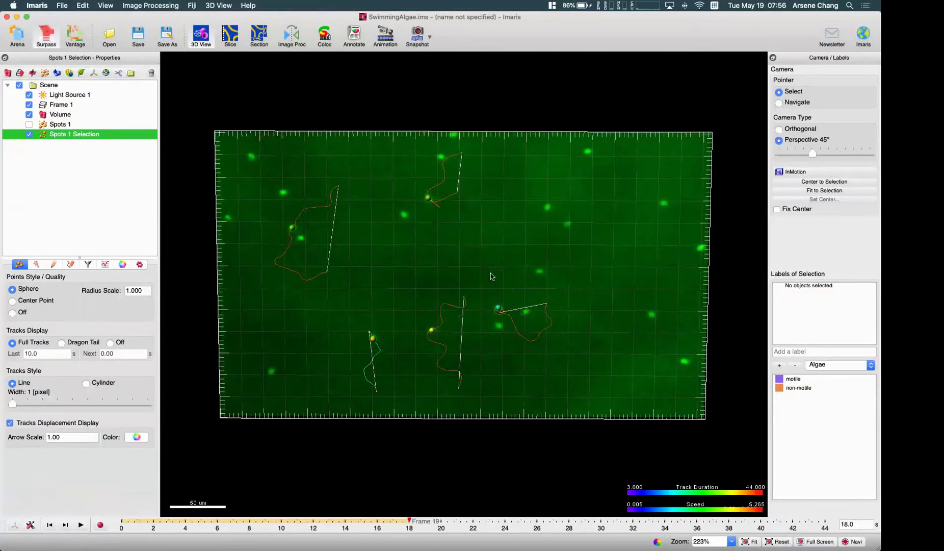
{"action": "left_click", "coordinate": [57, 125]}
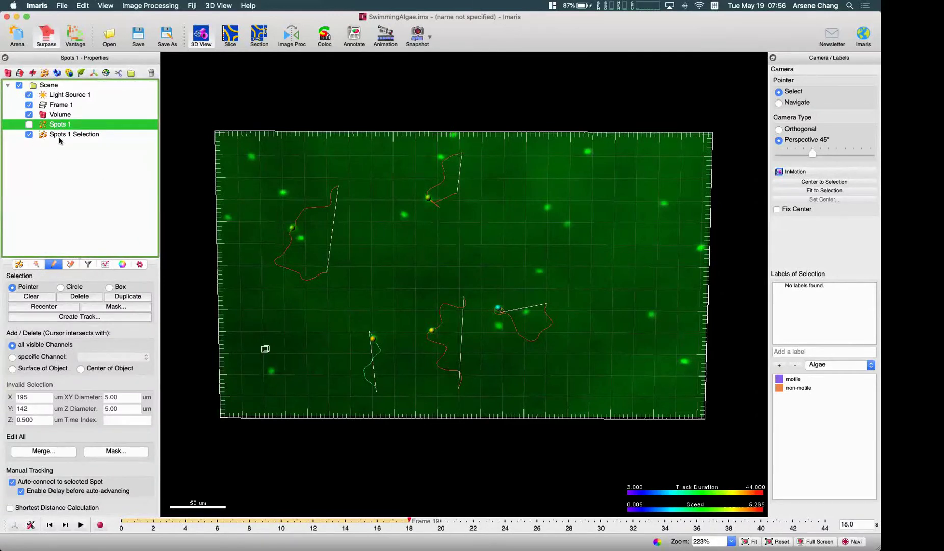
{"action": "left_click", "coordinate": [23, 263]}
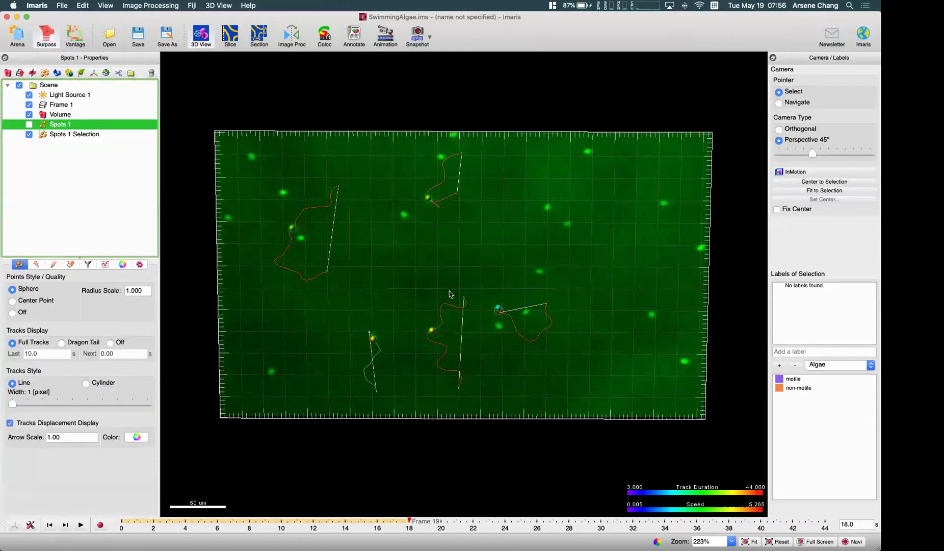
{"action": "left_click", "coordinate": [106, 264]}
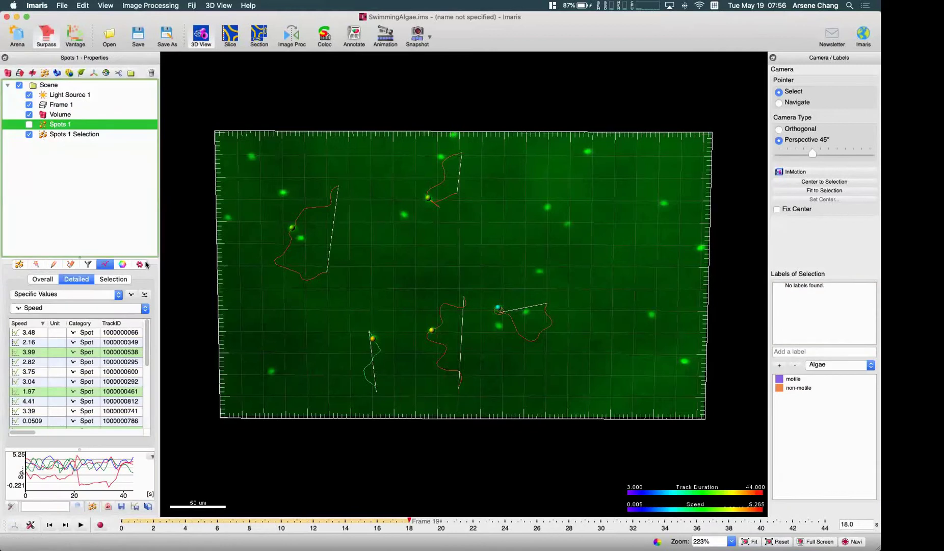
Show the Overall statistics for Spots 1 Selection: 5 tracks and 201 spots.
{"action": "left_click", "coordinate": [57, 135]}
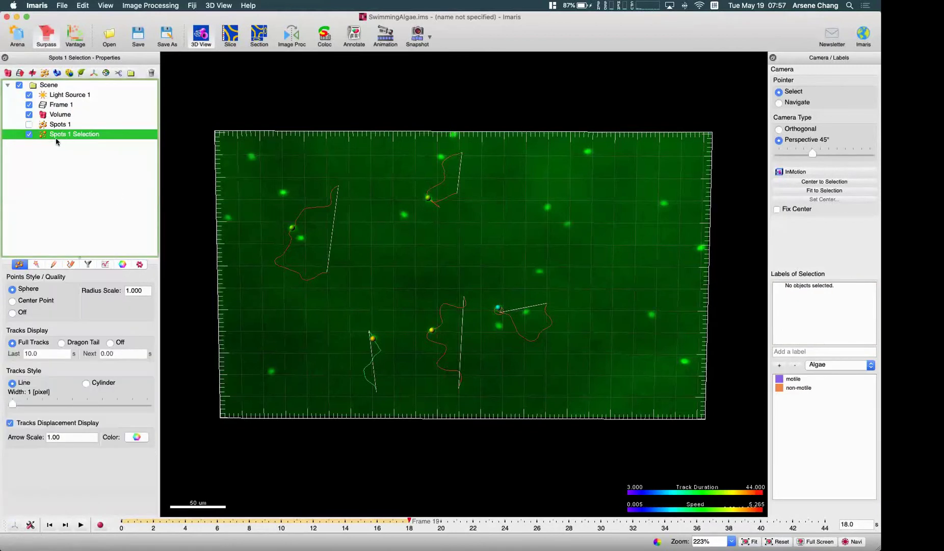
{"action": "left_click", "coordinate": [105, 264]}
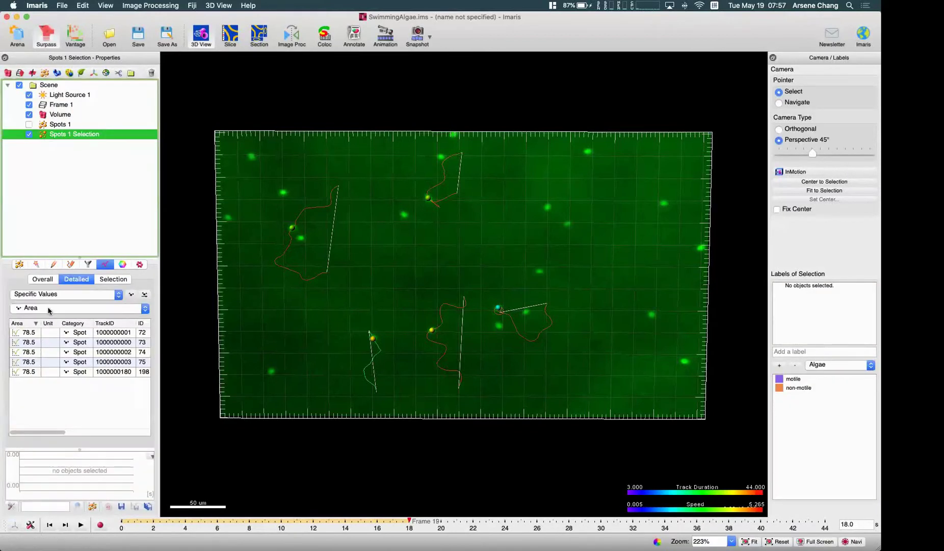
{"action": "left_click", "coordinate": [43, 279]}
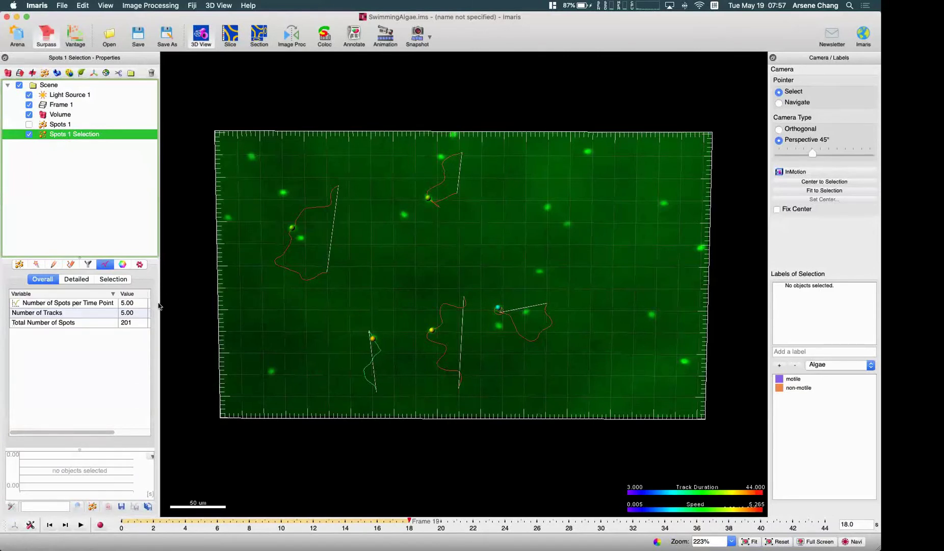
{"action": "left_click_drag", "start_coordinate": [160, 306], "coordinate": [204, 303]}
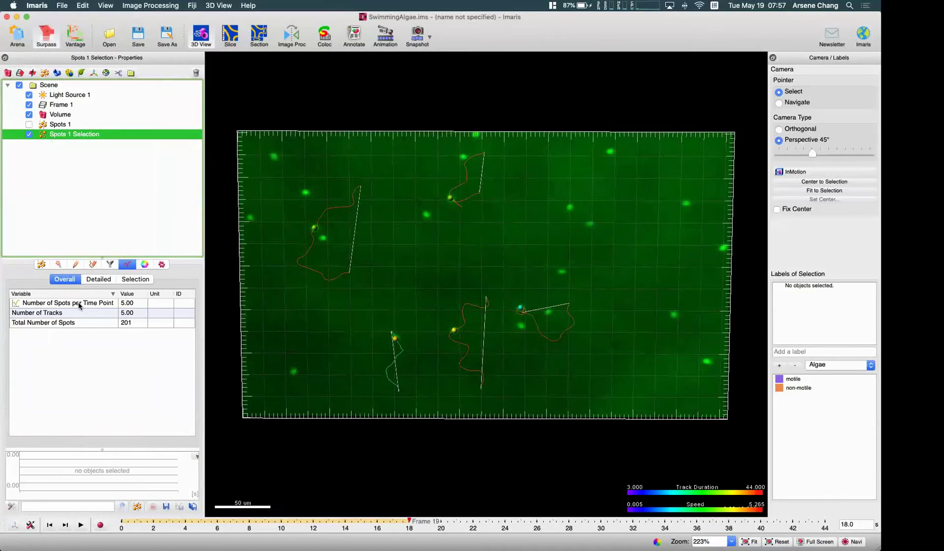
Plot Number of Spots per Time Point, then switch to Detailed per-spot statistics showing Area.
{"action": "left_click", "coordinate": [107, 305]}
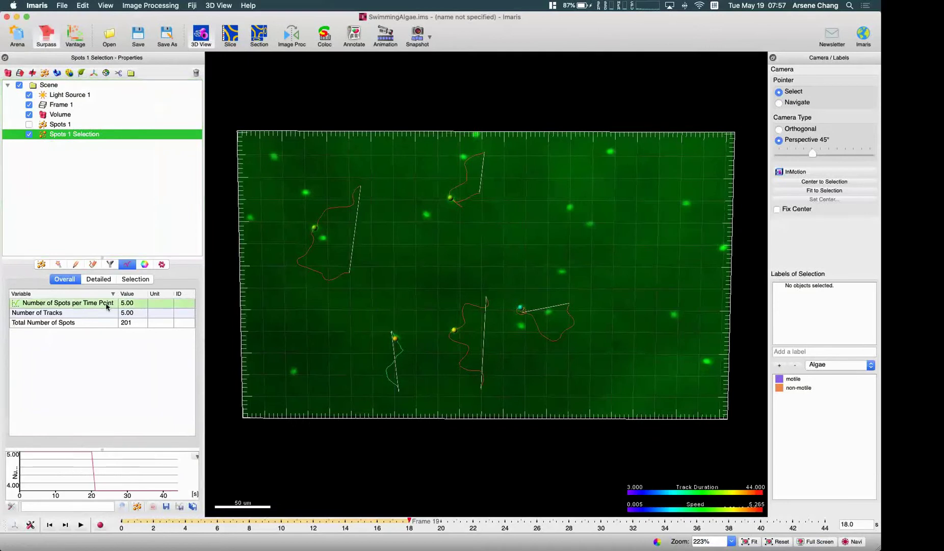
{"action": "left_click", "coordinate": [195, 456]}
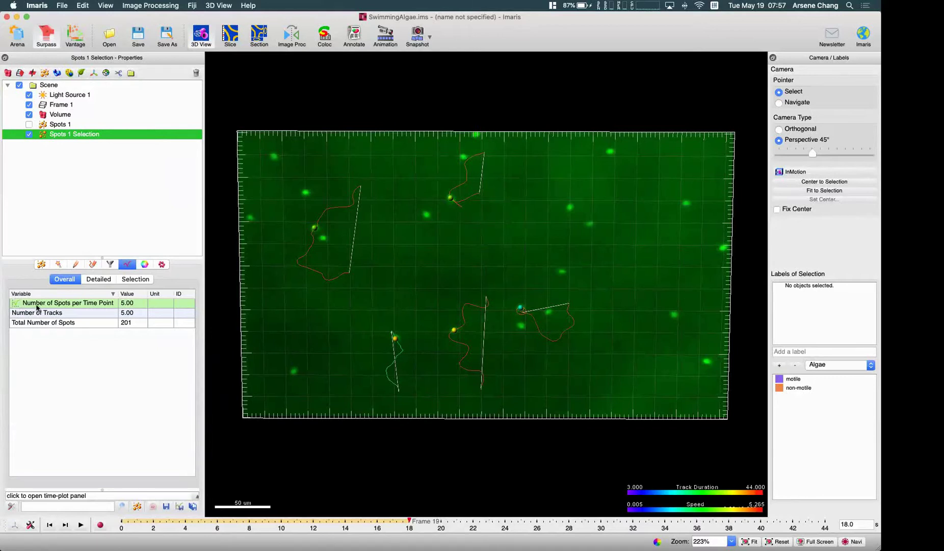
{"action": "left_click", "coordinate": [199, 498]}
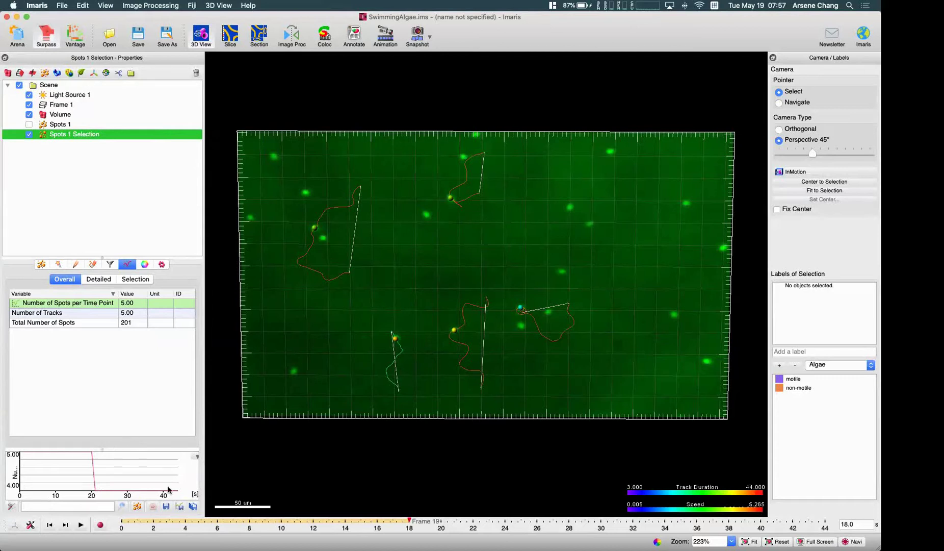
{"action": "left_click", "coordinate": [101, 282]}
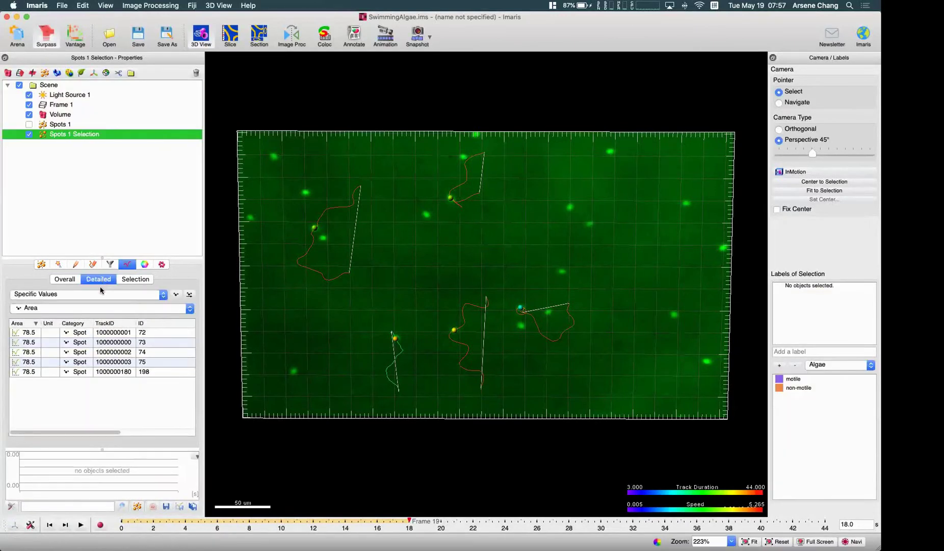
List Intensity Mean Ch=1 Img=1 per spot, plot one alga's intensity, and jump to 22.0 s.
{"action": "left_click", "coordinate": [94, 309]}
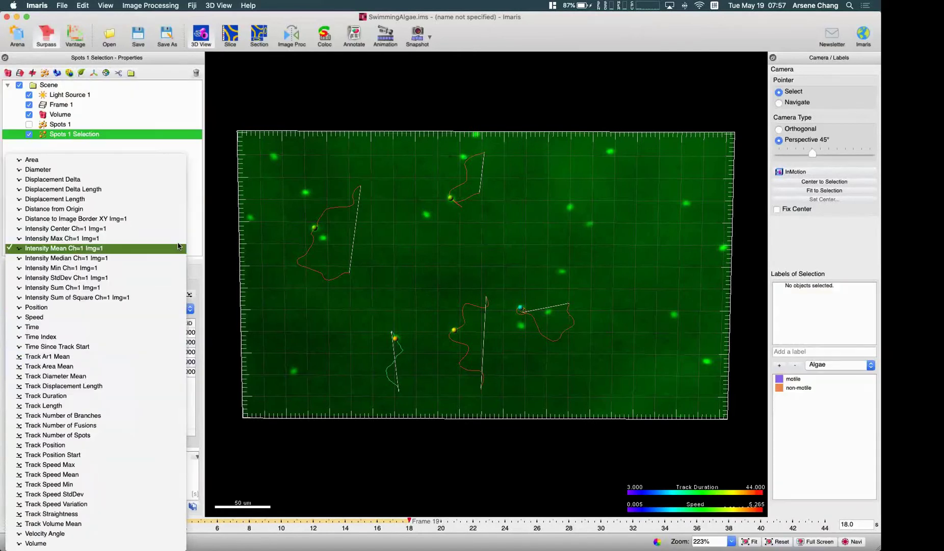
{"action": "left_click", "coordinate": [87, 249]}
{"action": "left_click", "coordinate": [314, 232]}
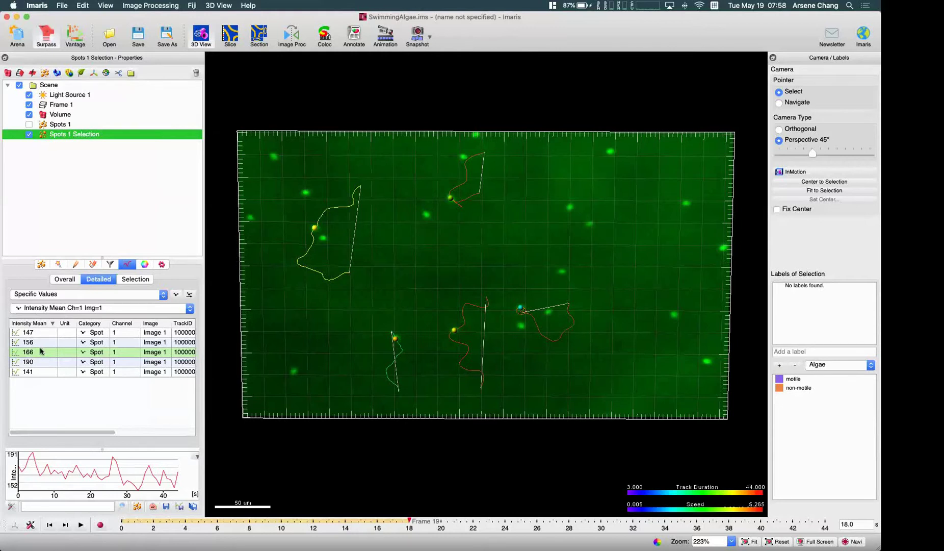
{"action": "left_click", "coordinate": [63, 526]}
{"action": "left_click", "coordinate": [63, 526]}
{"action": "left_click", "coordinate": [63, 525]}
{"action": "left_click", "coordinate": [63, 525]}
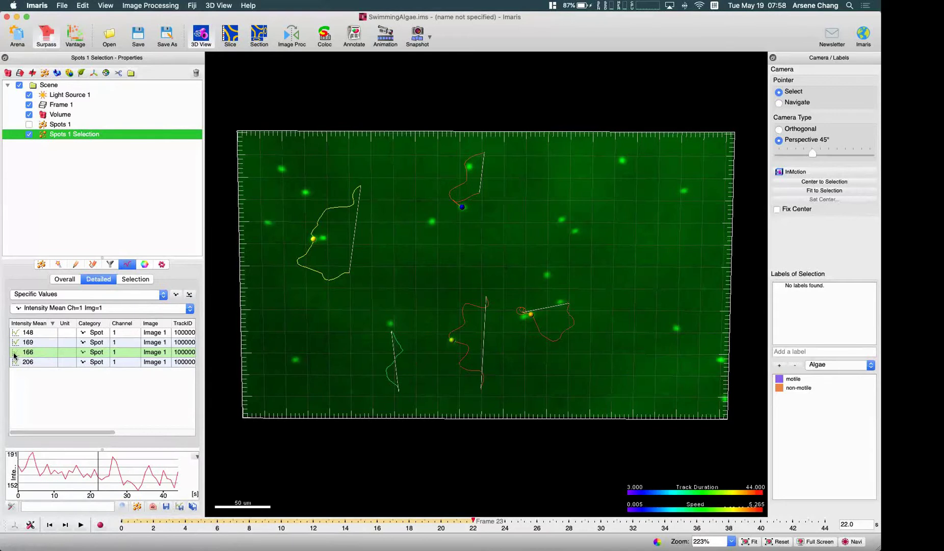
Export the statistics to the Desktop as the Excel XML file SwimmingAlgae.xml.
{"action": "left_click", "coordinate": [179, 507]}
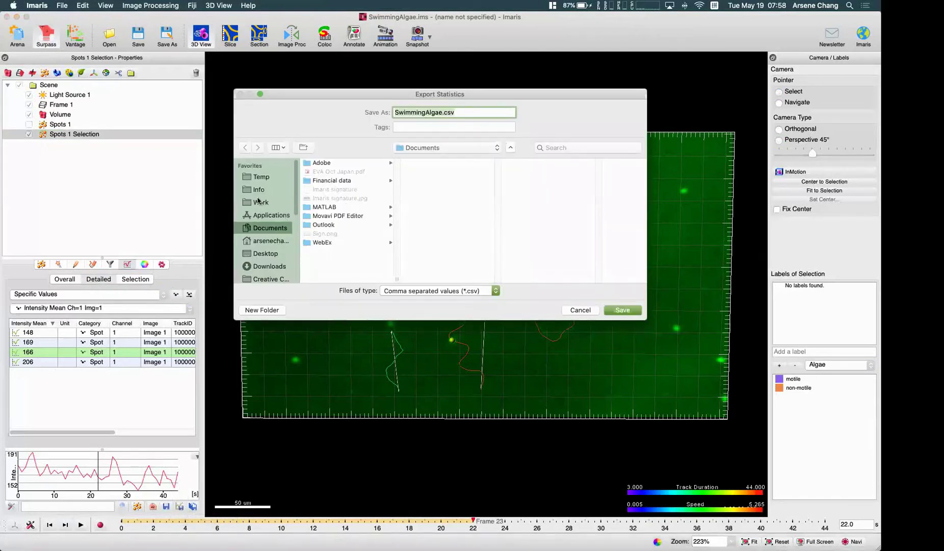
{"action": "left_click", "coordinate": [268, 253]}
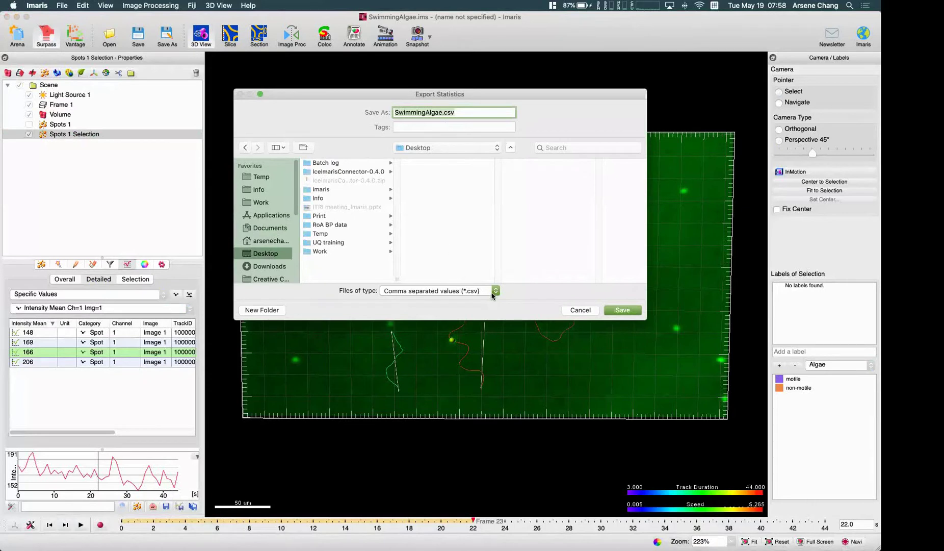
{"action": "left_click", "coordinate": [495, 291]}
{"action": "left_click", "coordinate": [471, 308]}
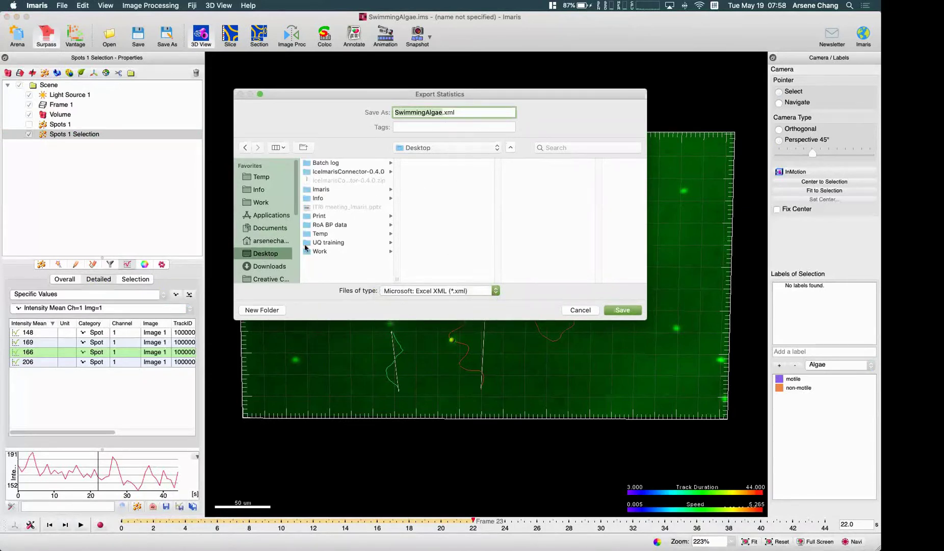
{"action": "left_click", "coordinate": [622, 311]}
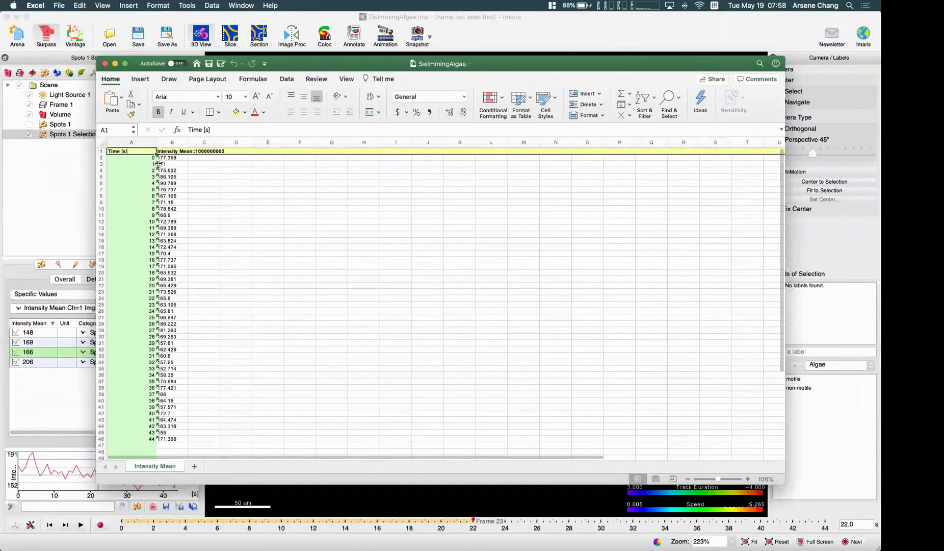
Review the Time [s] and Intensity Mean columns in SwimmingAlgae, then minimize Excel.
{"action": "left_click_drag", "start_coordinate": [295, 67], "coordinate": [409, 49]}
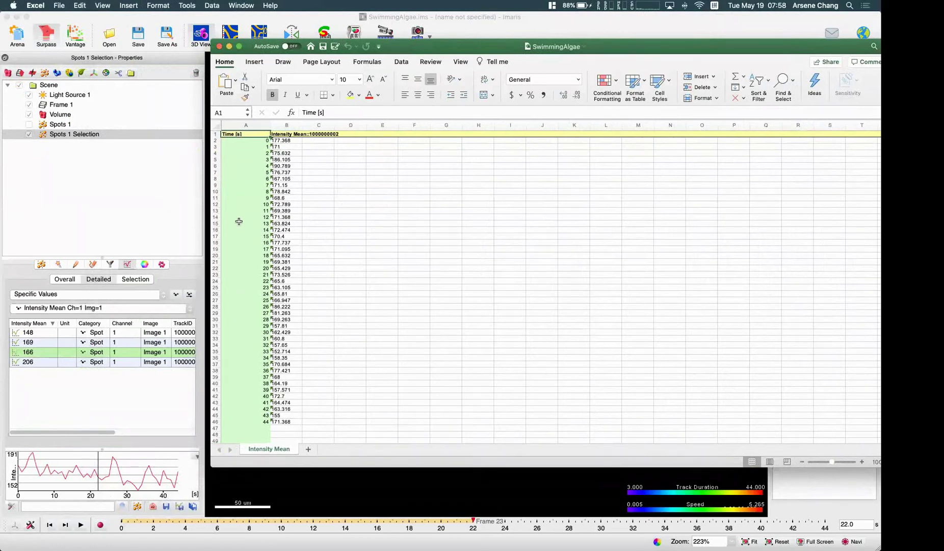
{"action": "scroll", "coordinate": [238, 182], "scroll_direction": "down", "scroll_amount": 15}
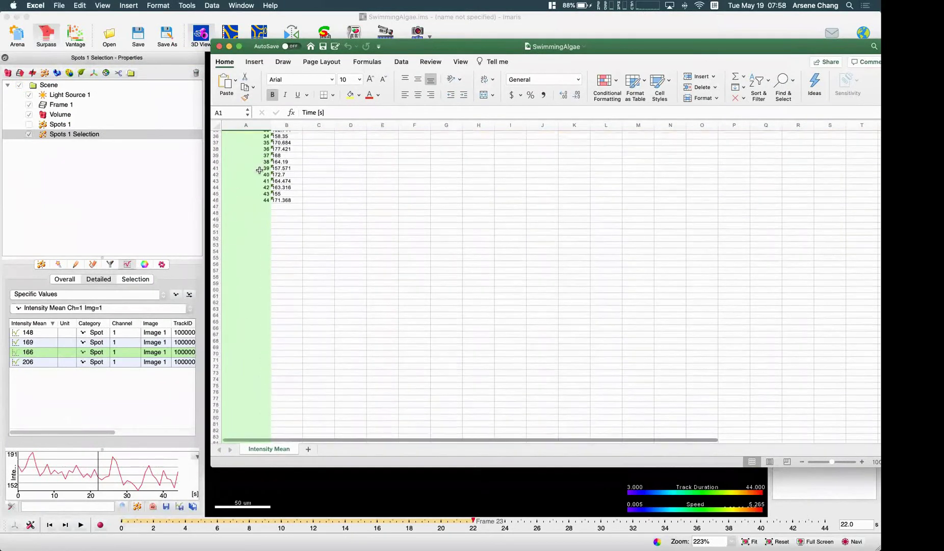
{"action": "scroll", "coordinate": [260, 174], "scroll_direction": "up", "scroll_amount": 15}
{"action": "scroll", "coordinate": [260, 174], "scroll_direction": "up", "scroll_amount": 1}
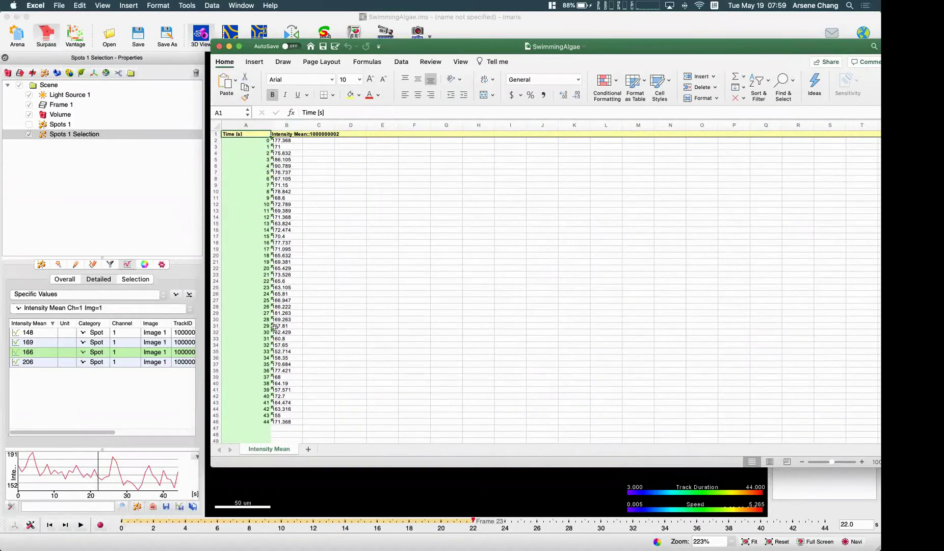
{"action": "double_click", "coordinate": [720, 52]}
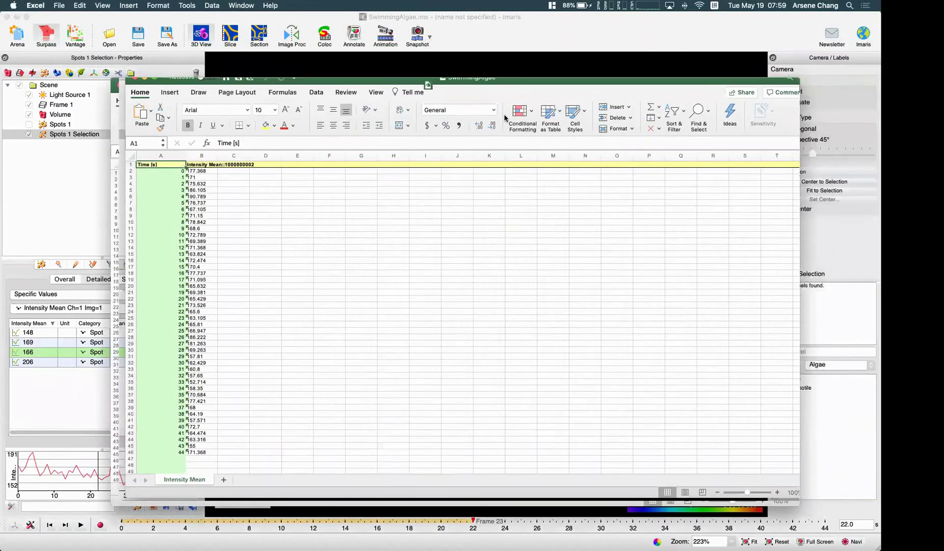
{"action": "left_click", "coordinate": [116, 335]}
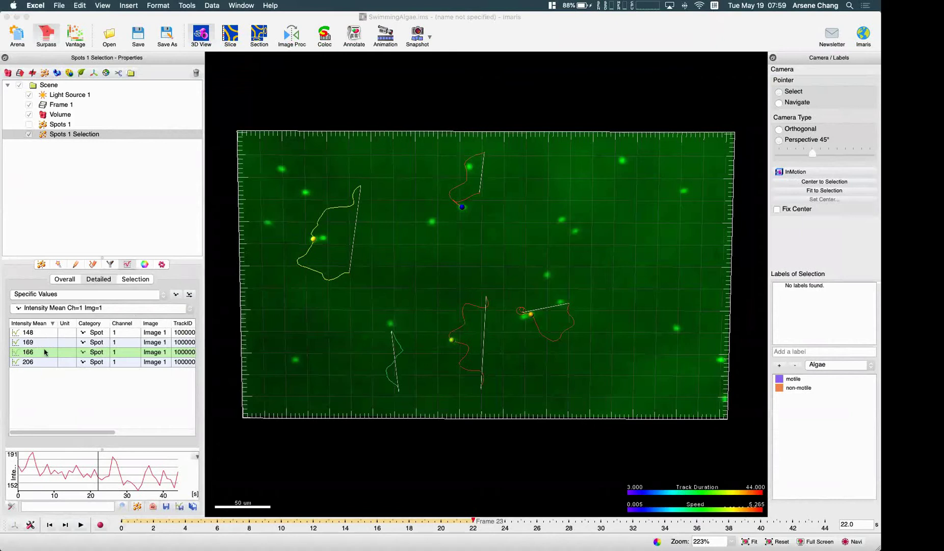
In Edit Tracks statistics, add the white and red tracks to the selection, then show Filters.
{"action": "left_click", "coordinate": [93, 264]}
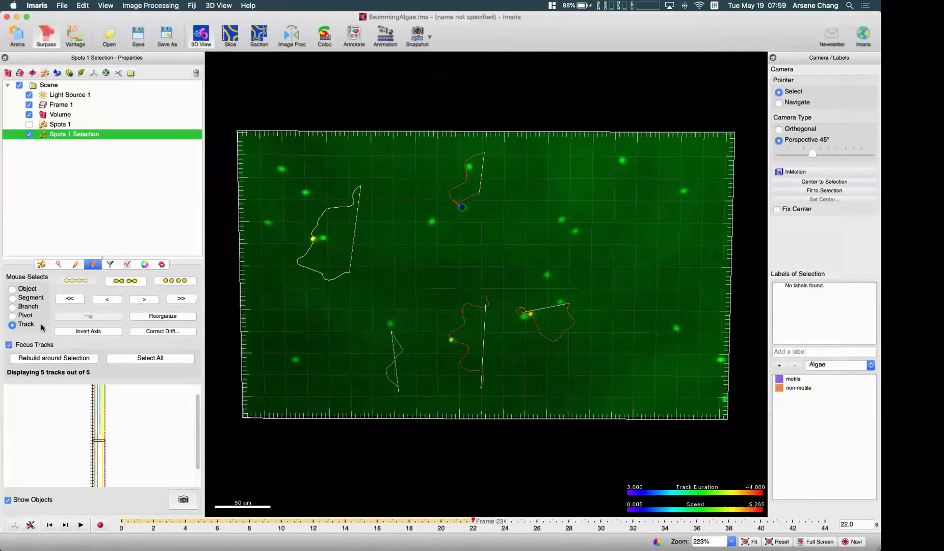
{"action": "left_click", "coordinate": [127, 264]}
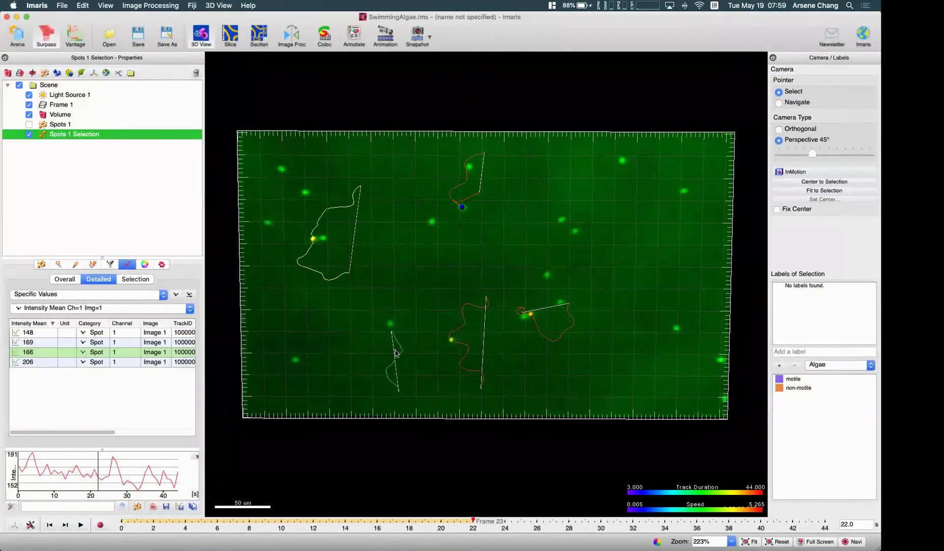
{"action": "left_click", "coordinate": [401, 348]}
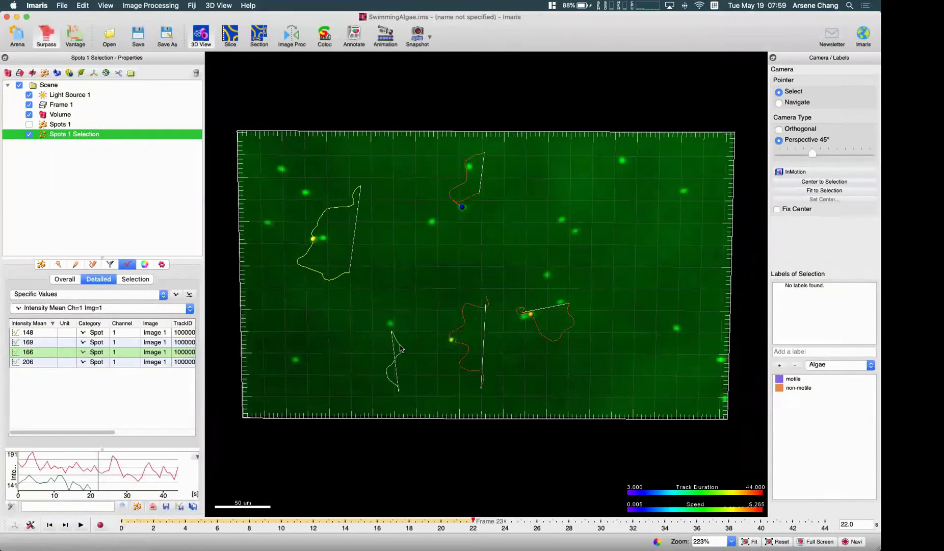
{"action": "left_click", "coordinate": [457, 334]}
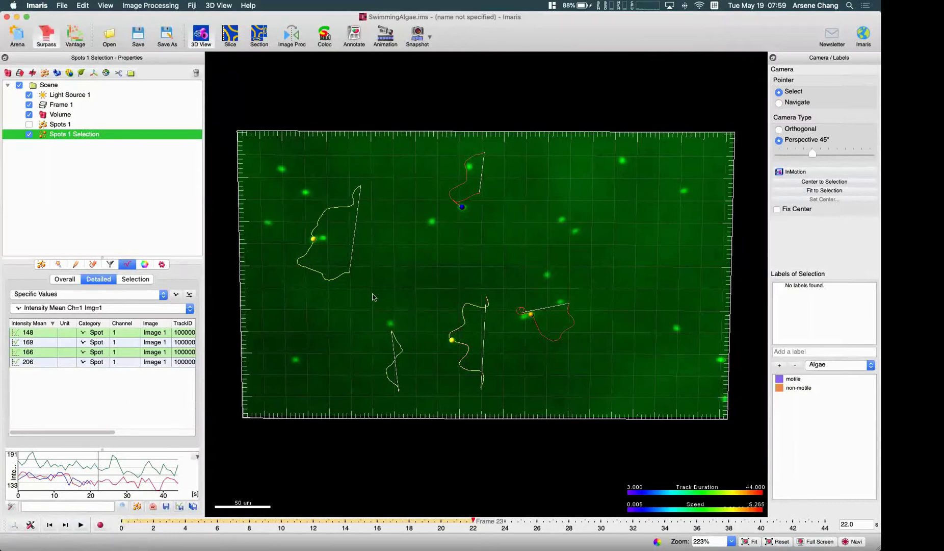
{"action": "left_click", "coordinate": [110, 265]}
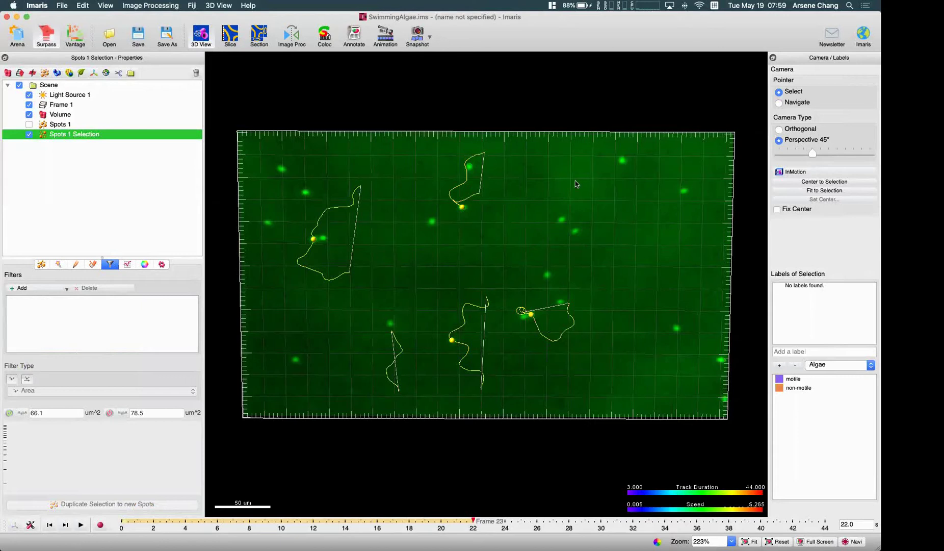
Show Track Ar1 Mean in detailed track statistics, then the Overall summary (5 tracks, 201 spots).
{"action": "left_click", "coordinate": [127, 265]}
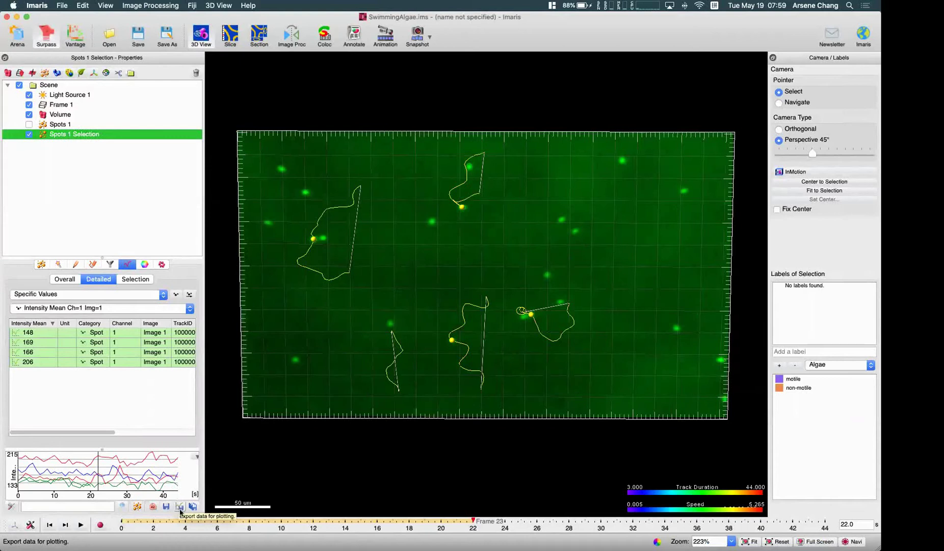
{"action": "left_click", "coordinate": [151, 307]}
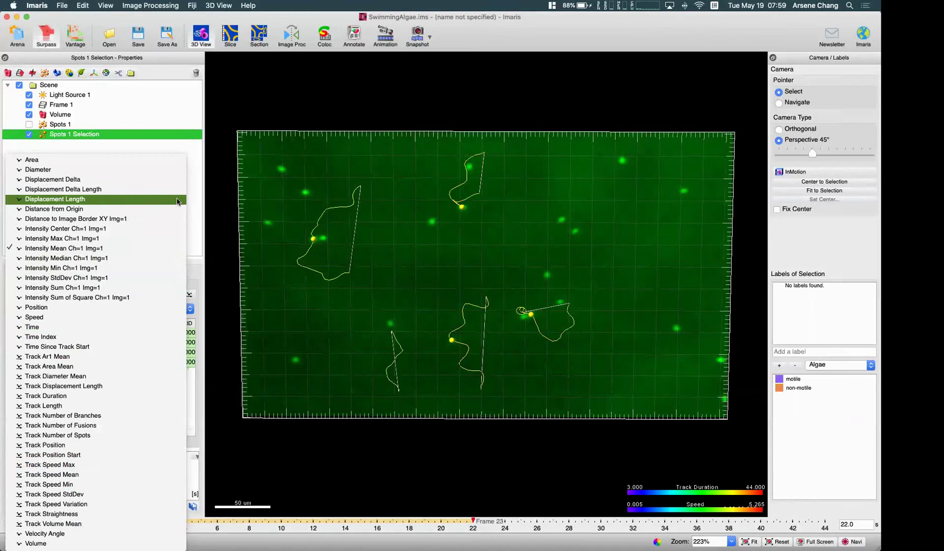
{"action": "left_click", "coordinate": [190, 238]}
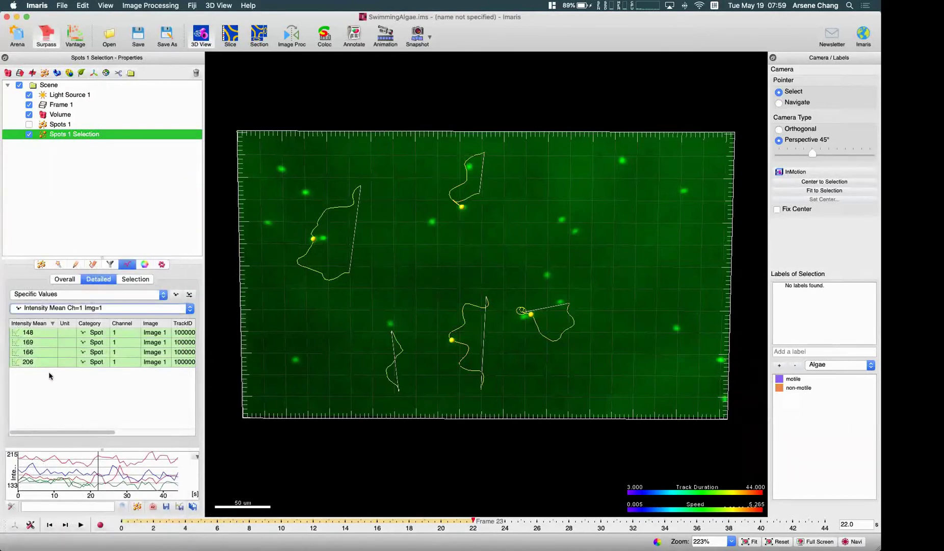
{"action": "left_click", "coordinate": [177, 295]}
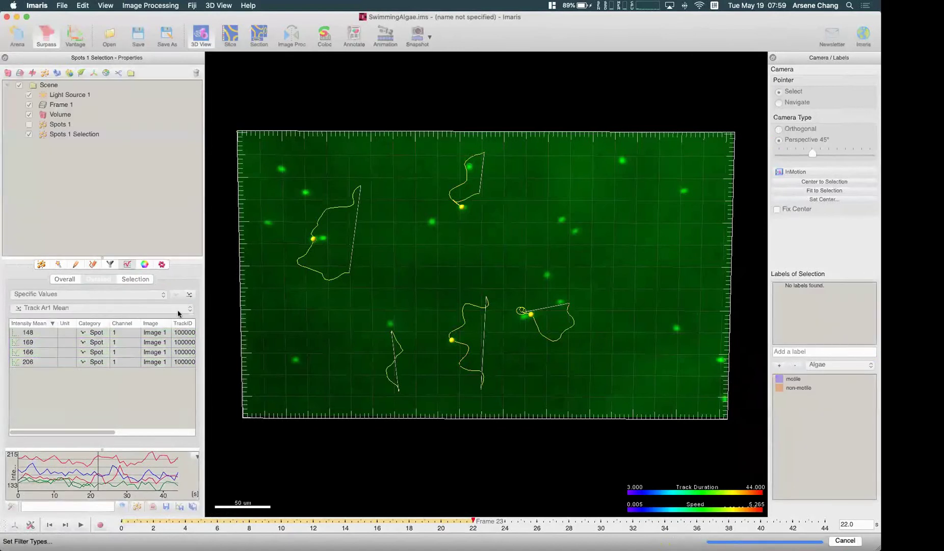
{"action": "left_click", "coordinate": [178, 309]}
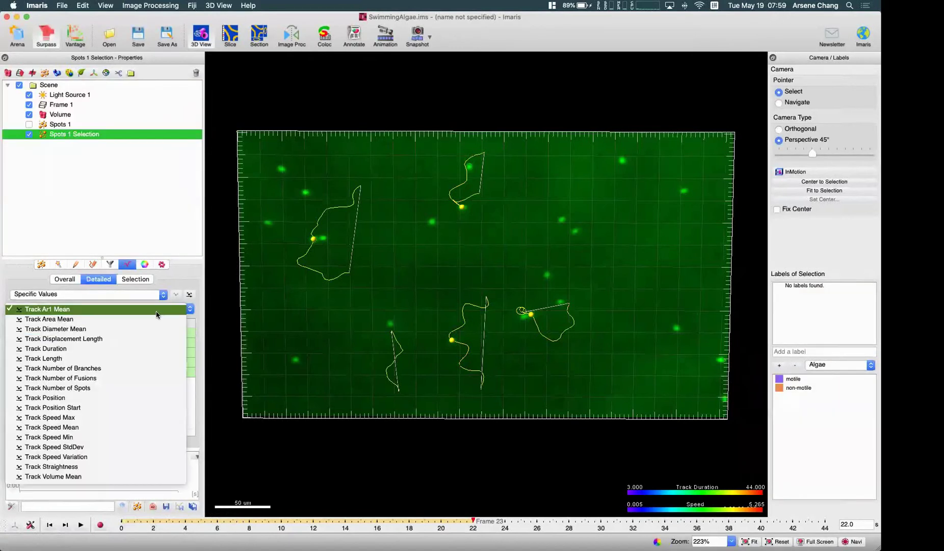
{"action": "left_click", "coordinate": [188, 279]}
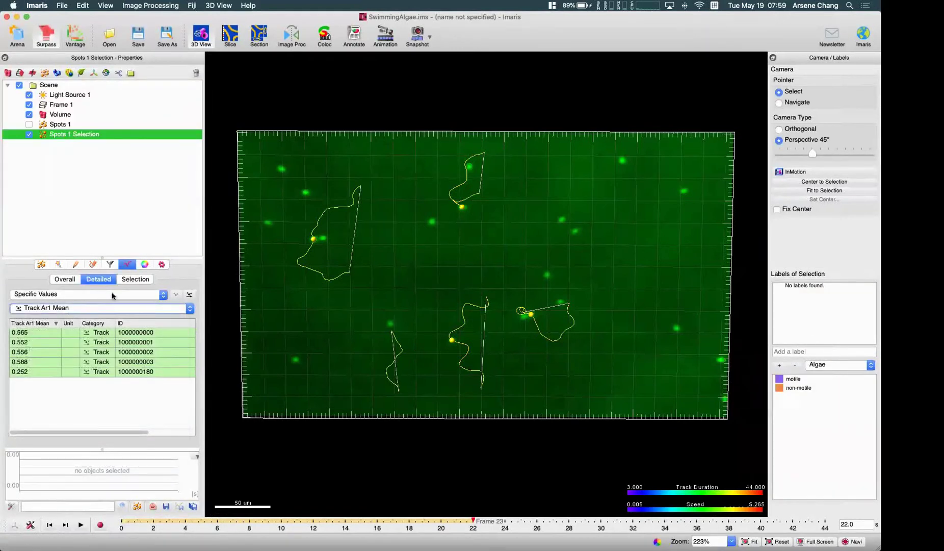
{"action": "left_click", "coordinate": [66, 281]}
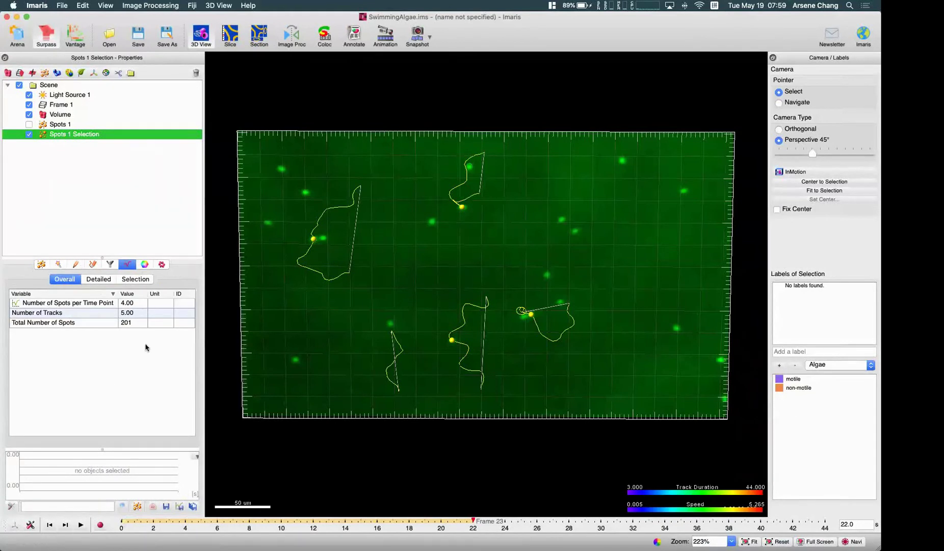
{"action": "mouse_move", "coordinate": [3, 322]}
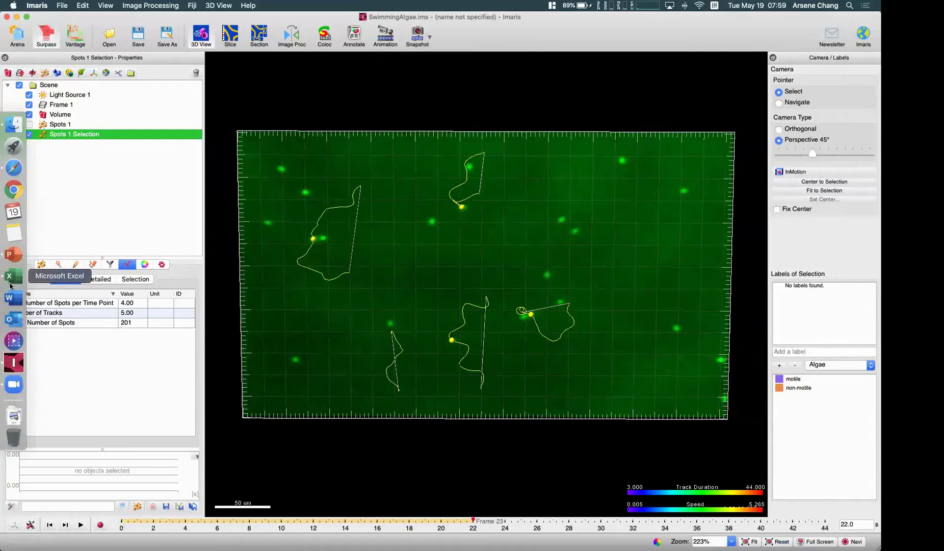
{"action": "left_click", "coordinate": [13, 255]}
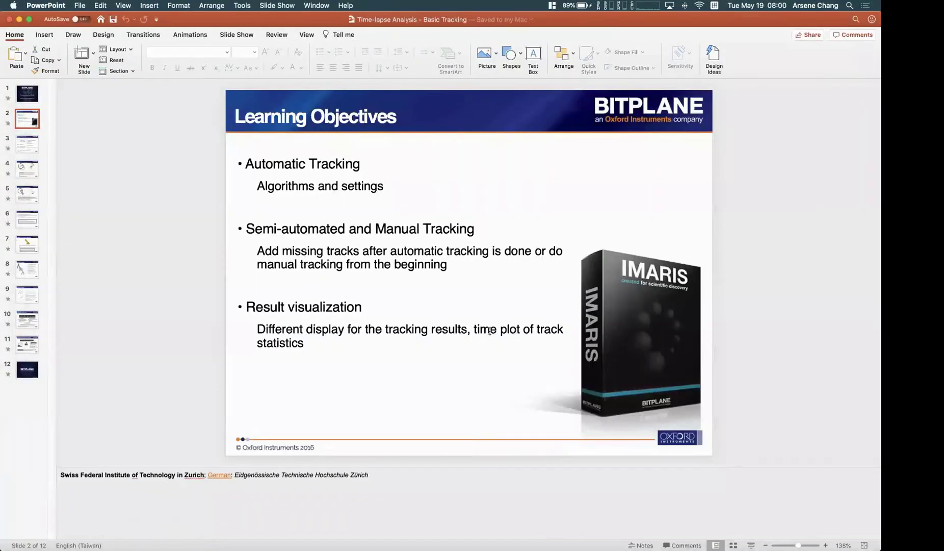
{"action": "mouse_move", "coordinate": [3, 305]}
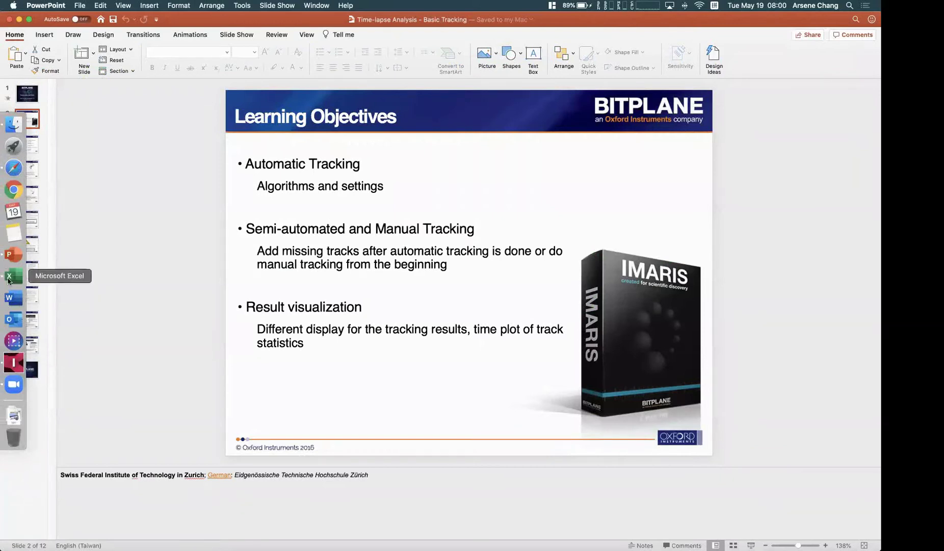
{"action": "left_click", "coordinate": [12, 372]}
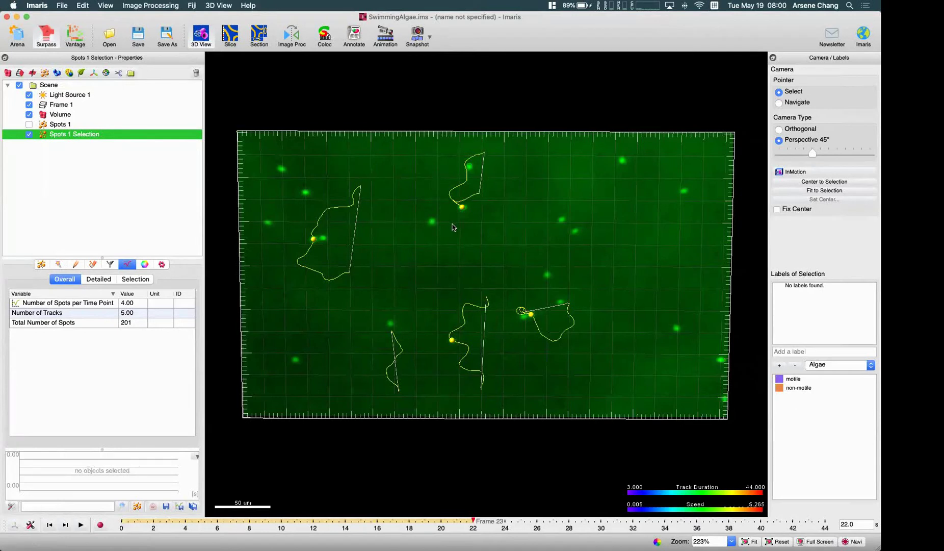
{"action": "left_click", "coordinate": [17, 35]}
Discard unsaved changes, open R18Demo.ims, and tilt the volume to a side view.
{"action": "left_click", "coordinate": [471, 308]}
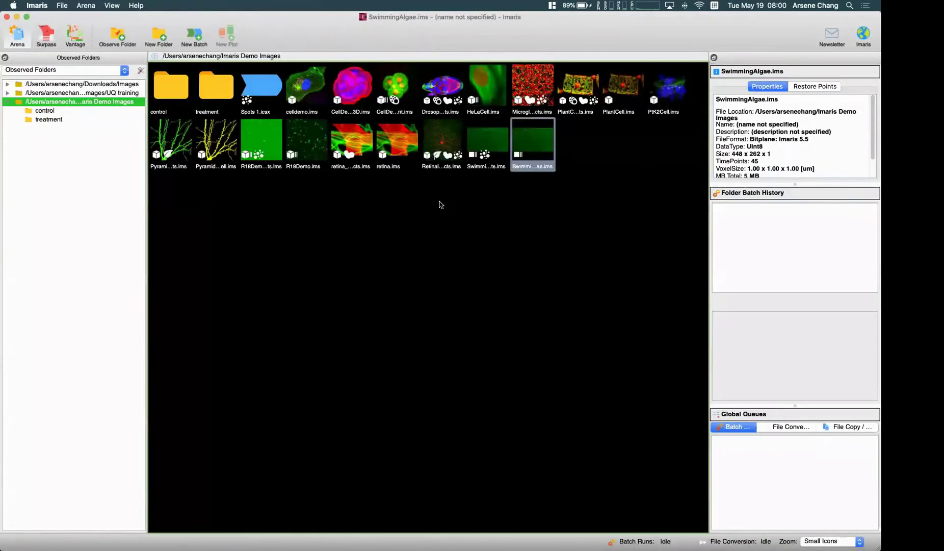
{"action": "double_click", "coordinate": [303, 148]}
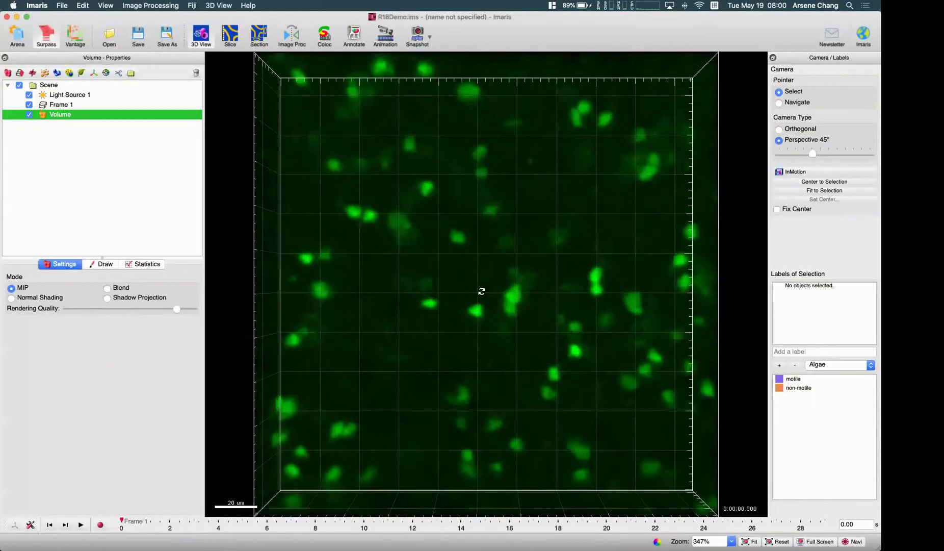
{"action": "key", "text": "Escape"}
{"action": "scroll", "coordinate": [482, 291], "scroll_direction": "down", "scroll_amount": 5}
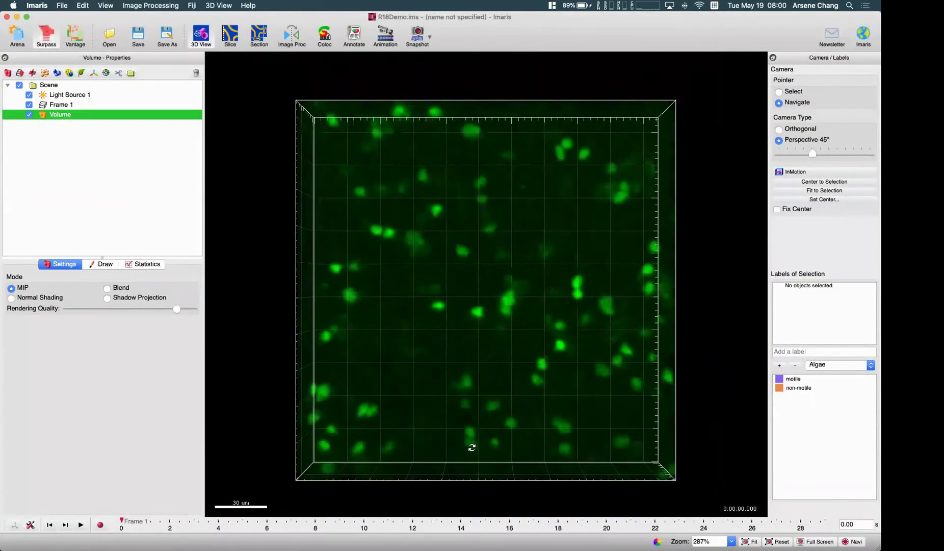
{"action": "left_click_drag", "start_coordinate": [472, 447], "coordinate": [483, 213]}
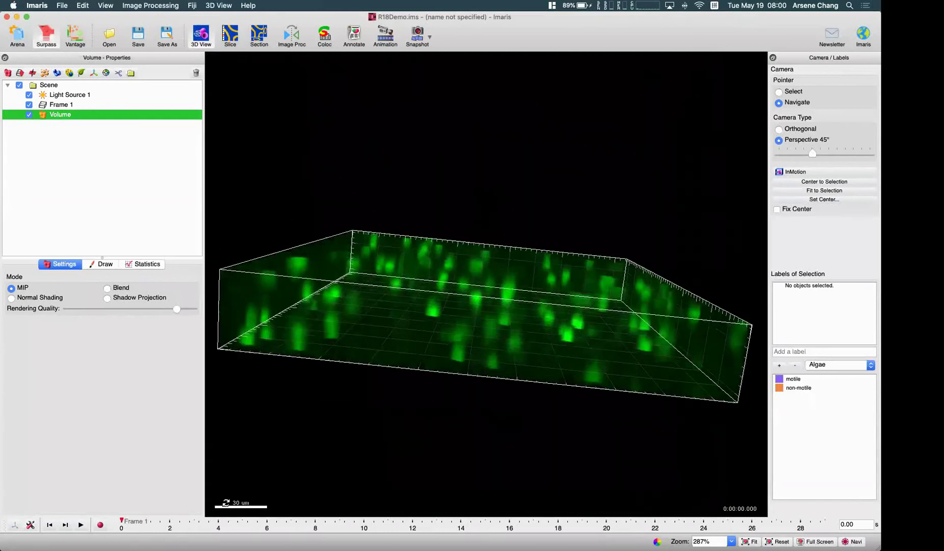
Play the time series, rotate to a top-down view, and add a new Surfaces object.
{"action": "key", "text": "space"}
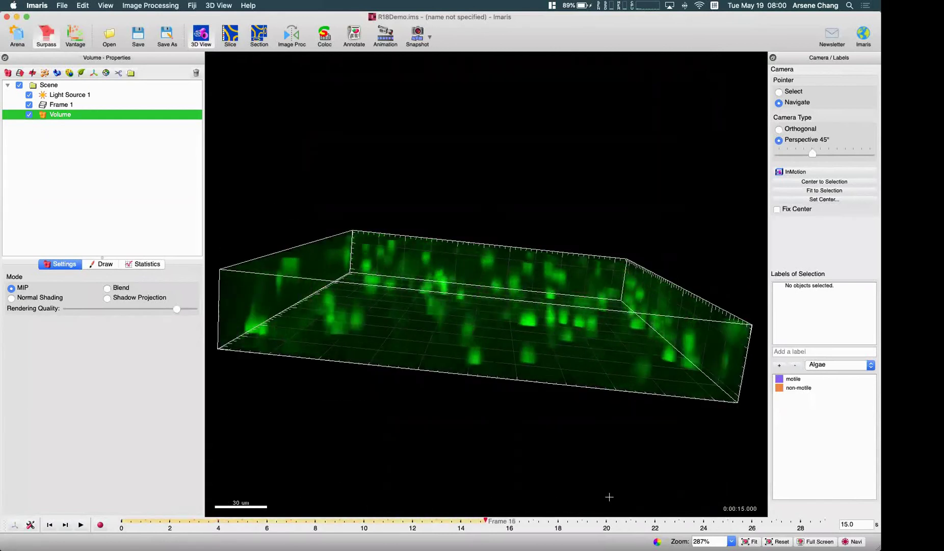
{"action": "left_click_drag", "start_coordinate": [462, 369], "coordinate": [438, 290]}
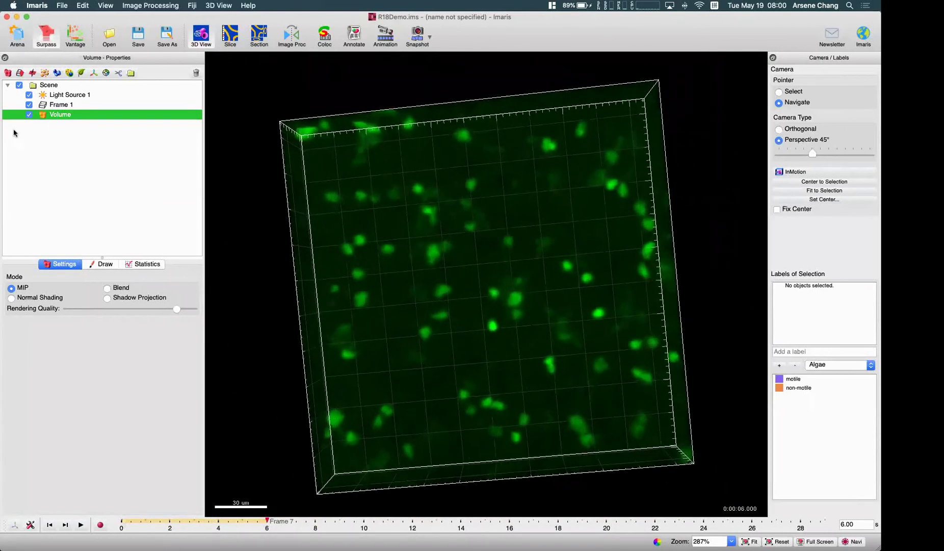
{"action": "left_click", "coordinate": [57, 72]}
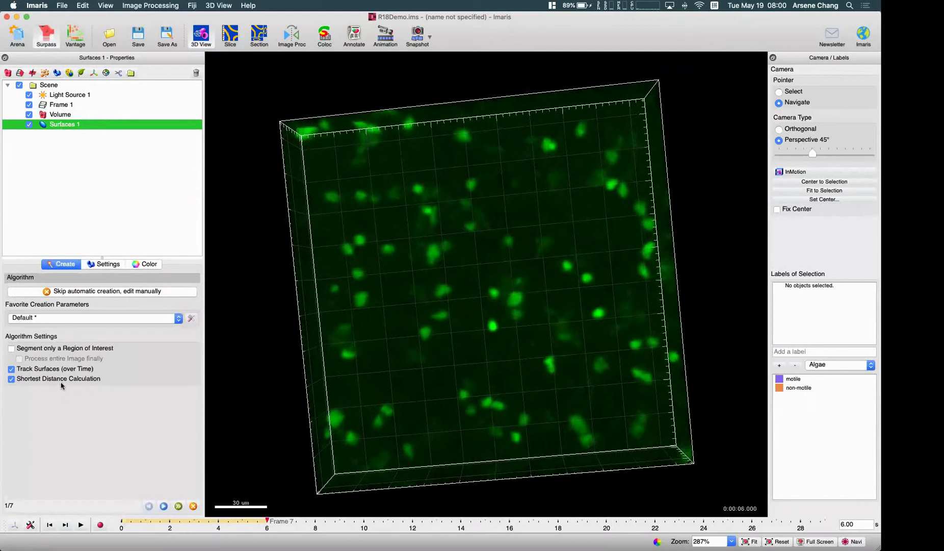
Turn off Shortest Distance, advance to the source channel, and measure an algae spot in Slice view.
{"action": "left_click", "coordinate": [11, 379]}
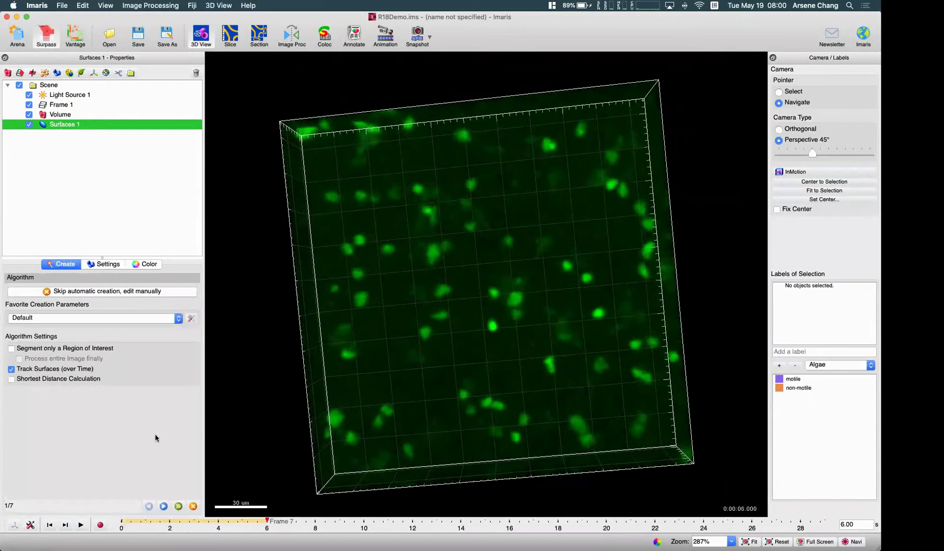
{"action": "left_click", "coordinate": [164, 506]}
{"action": "left_click_drag", "start_coordinate": [386, 364], "coordinate": [357, 329]}
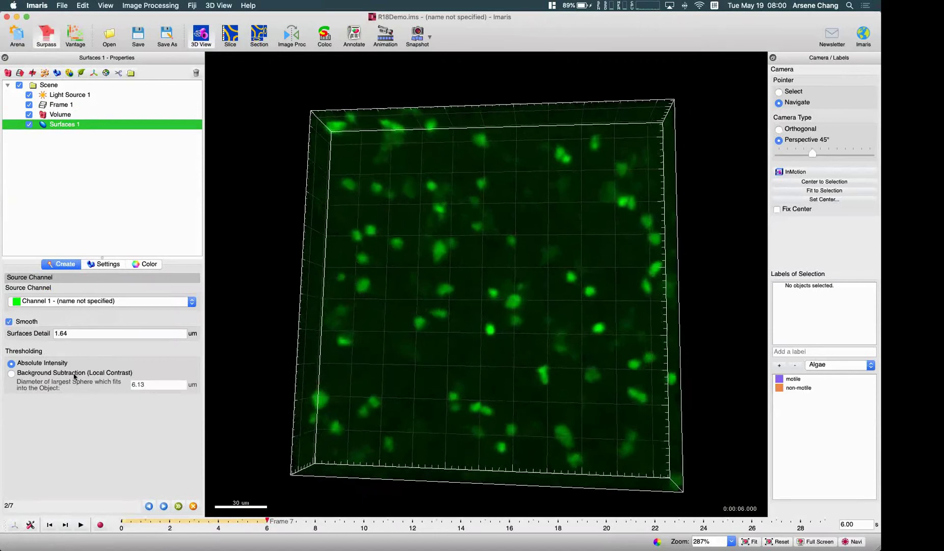
{"action": "left_click", "coordinate": [230, 34]}
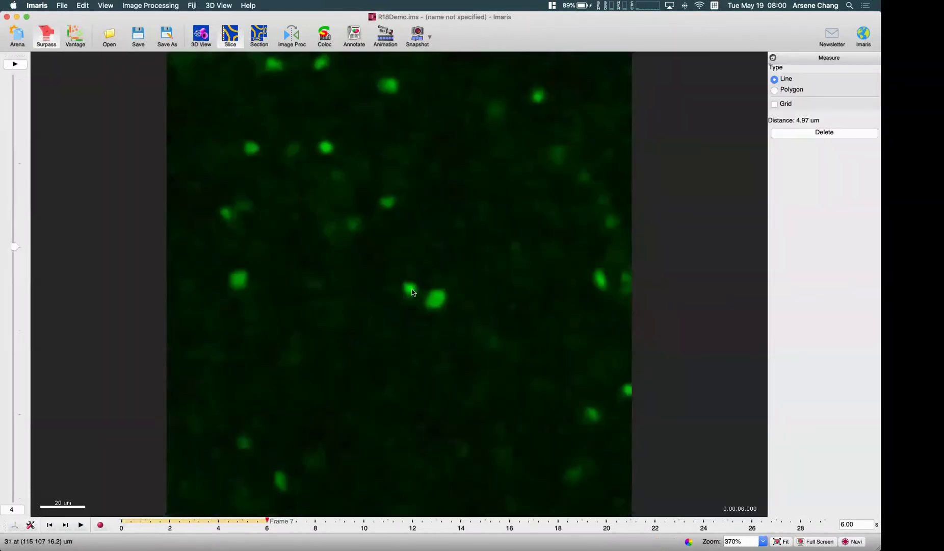
{"action": "left_click", "coordinate": [405, 291]}
{"action": "left_click", "coordinate": [413, 284]}
{"action": "left_click", "coordinate": [209, 35]}
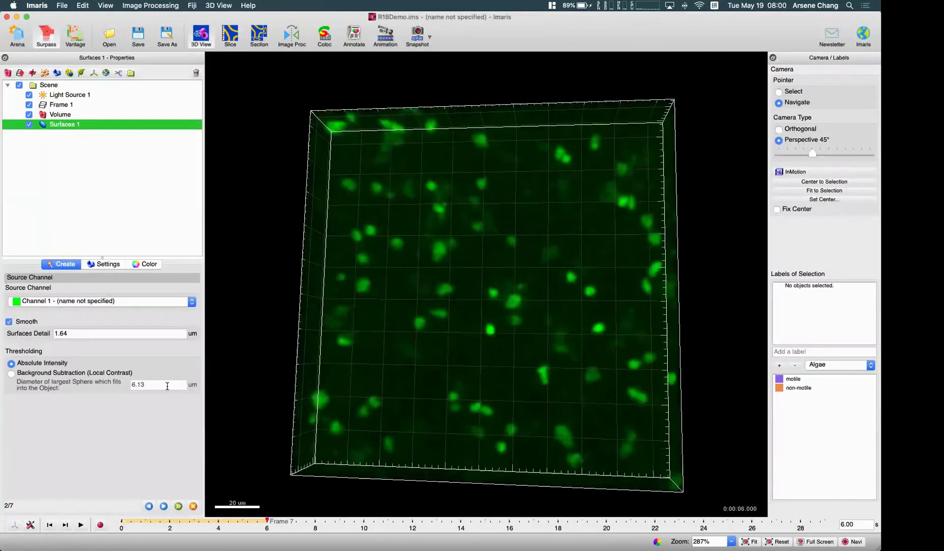
Choose background subtraction with a 5.00 um largest-sphere diameter and compute the surface preview.
{"action": "left_click", "coordinate": [80, 375]}
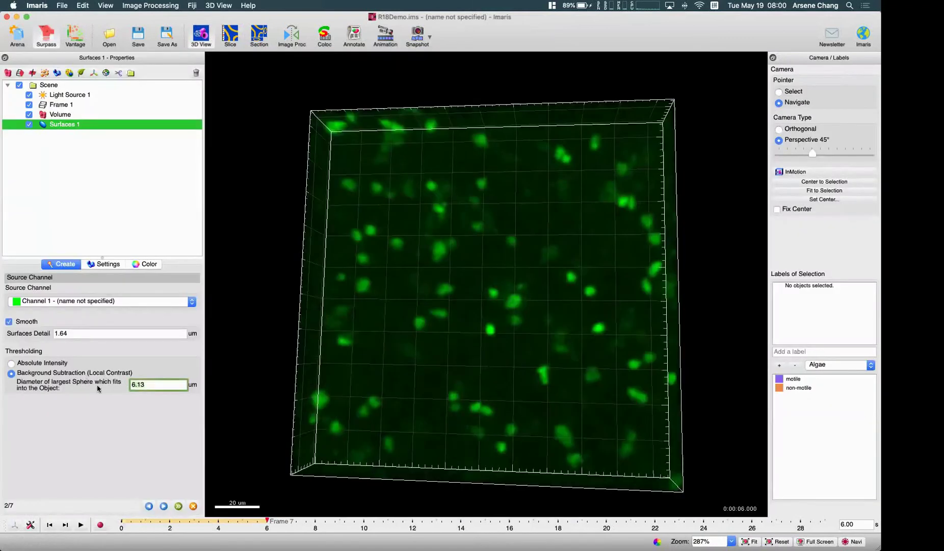
{"action": "left_click", "coordinate": [164, 506]}
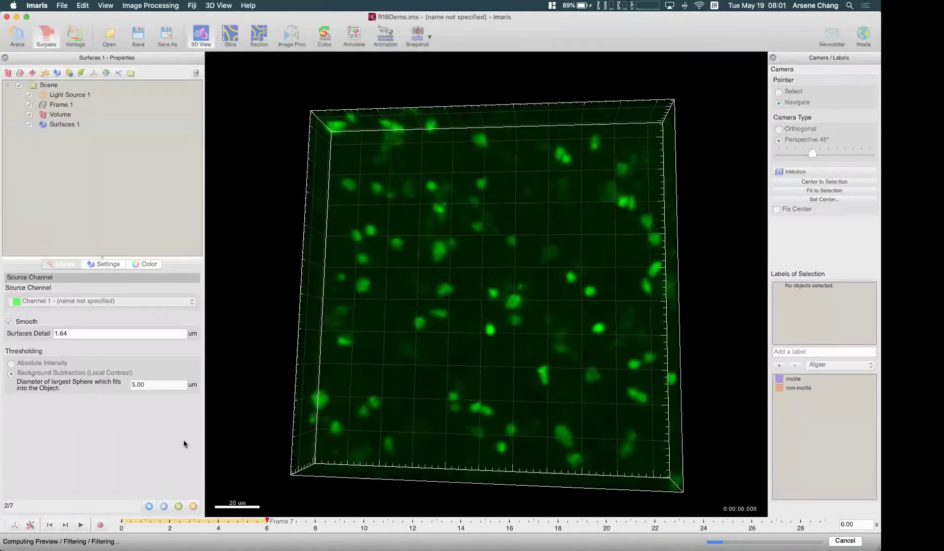
{"action": "left_click_drag", "start_coordinate": [401, 296], "coordinate": [403, 285]}
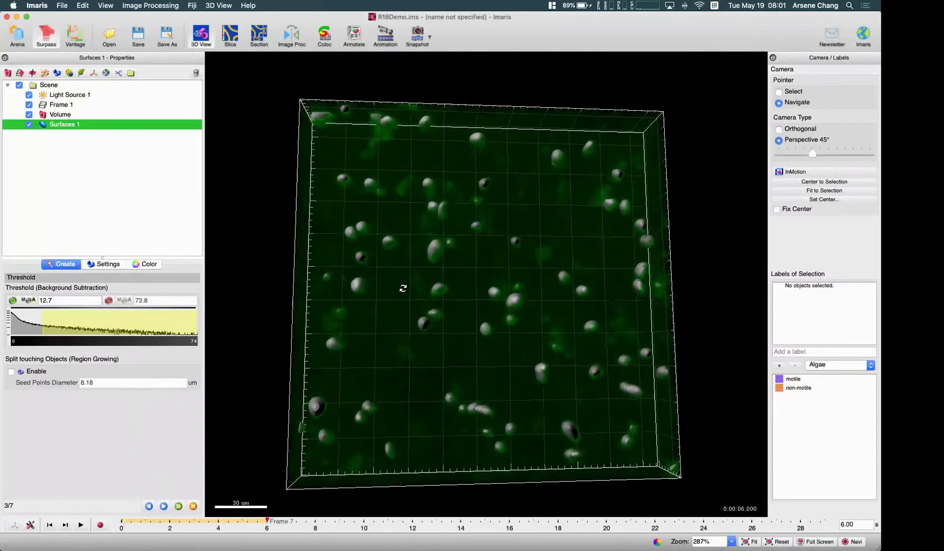
Lower the histogram threshold to about 10.5, check the preview, and calculate Surfaces 1.
{"action": "mouse_move", "coordinate": [40, 326]}
{"action": "left_mouse_down"}
{"action": "mouse_move", "coordinate": [24, 321]}
{"action": "mouse_move", "coordinate": [34, 322]}
{"action": "left_mouse_up"}
{"action": "left_click_drag", "start_coordinate": [478, 429], "coordinate": [481, 247]}
{"action": "left_click", "coordinate": [164, 506]}
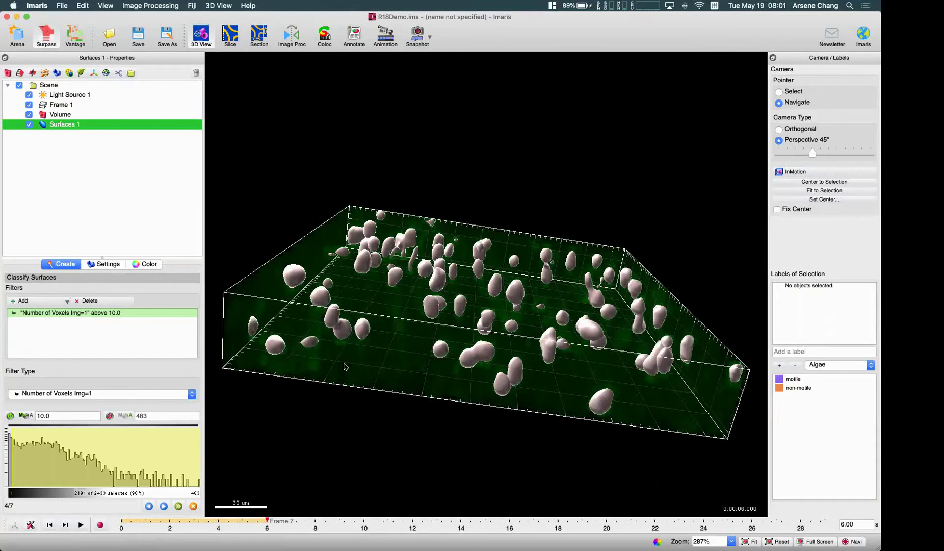
Raise the Number of Voxels filter to 41.8, keeping 1759 of 2433 surfaces, then go to Edit Surfaces.
{"action": "left_click_drag", "start_coordinate": [486, 267], "coordinate": [269, 384]}
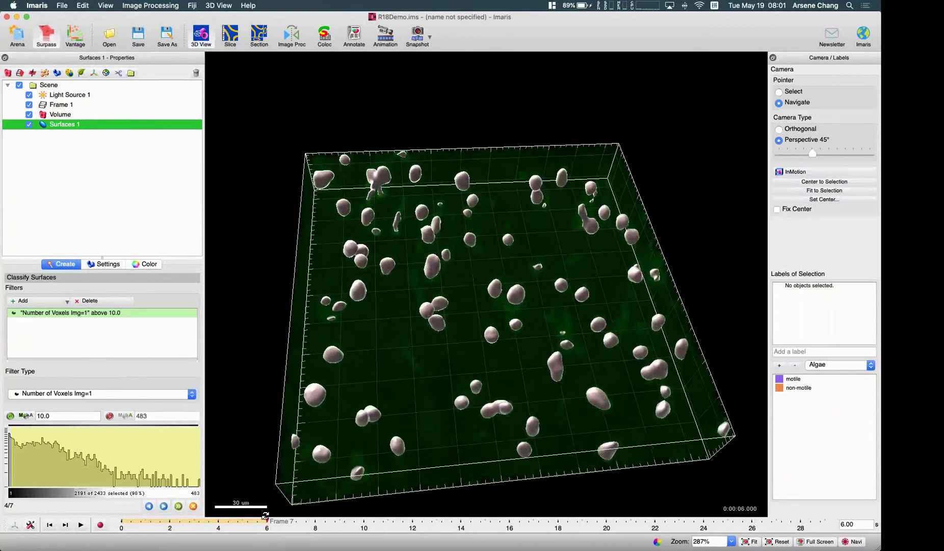
{"action": "left_click_drag", "start_coordinate": [407, 439], "coordinate": [444, 367]}
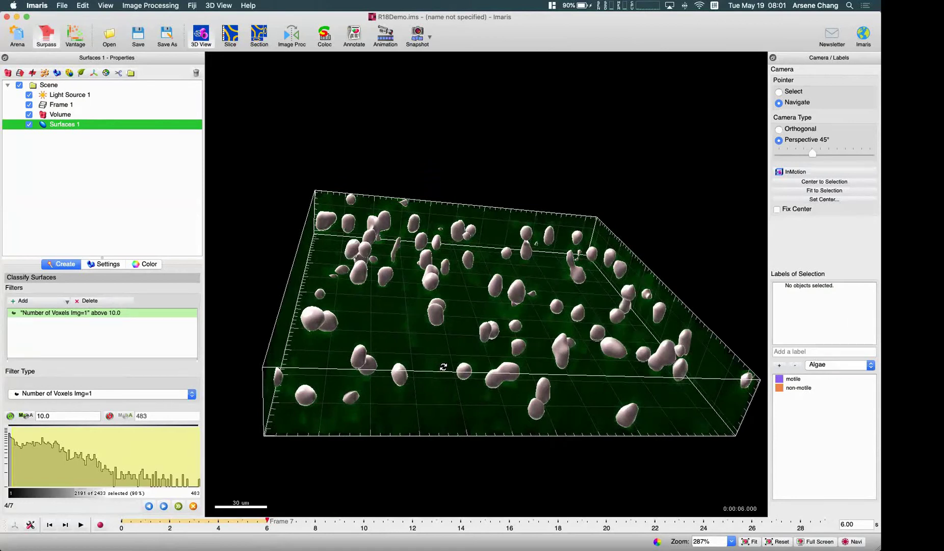
{"action": "left_click_drag", "start_coordinate": [439, 328], "coordinate": [451, 341]}
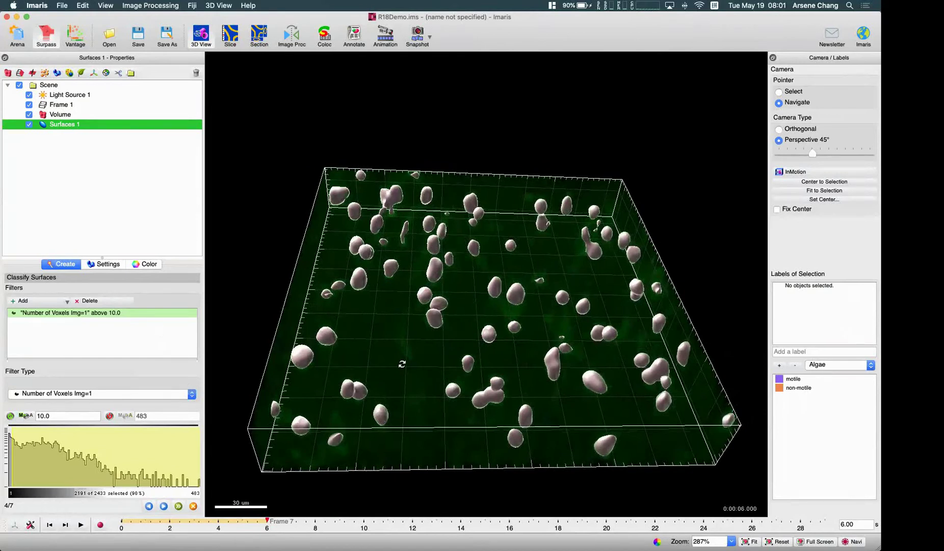
{"action": "left_click_drag", "start_coordinate": [402, 364], "coordinate": [387, 357]}
{"action": "left_click_drag", "start_coordinate": [12, 438], "coordinate": [24, 439]}
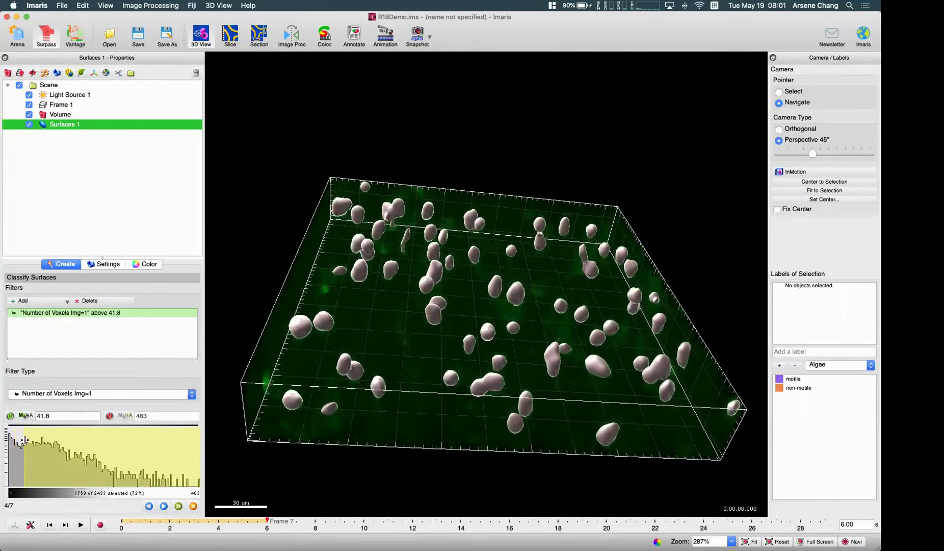
{"action": "left_click", "coordinate": [164, 505]}
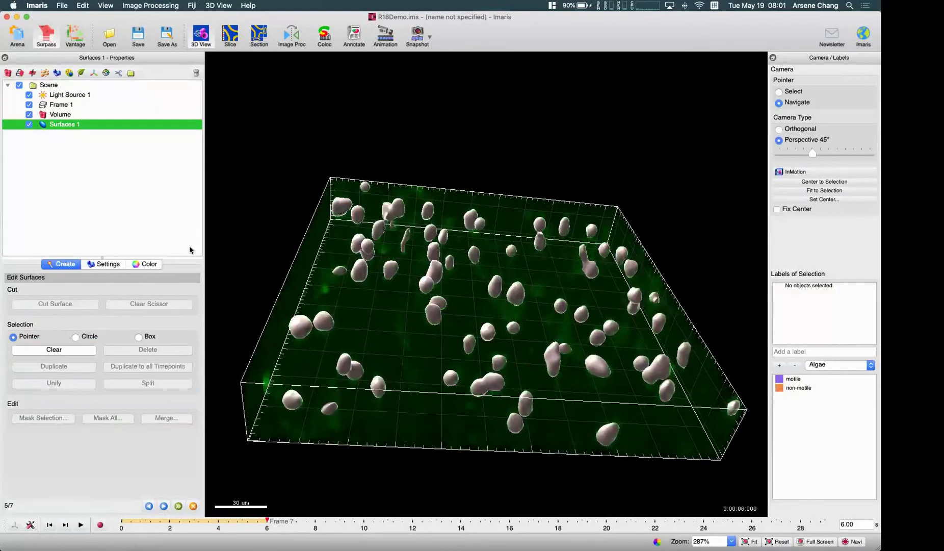
{"action": "left_click_drag", "start_coordinate": [539, 349], "coordinate": [364, 327]}
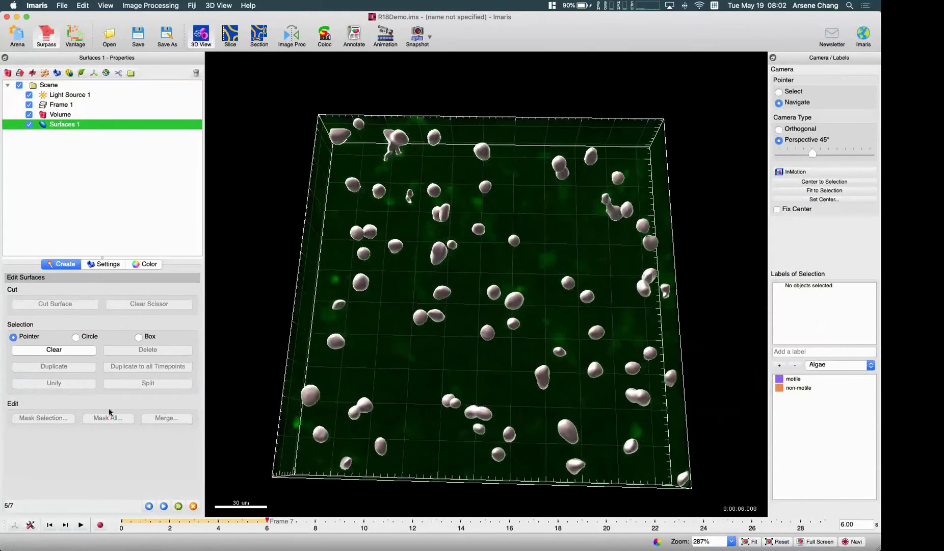
Advance to Tracking with Autoregressive Motion, 7.22 um max distance and gap 3, viewing frame 14 from above.
{"action": "left_click", "coordinate": [164, 506]}
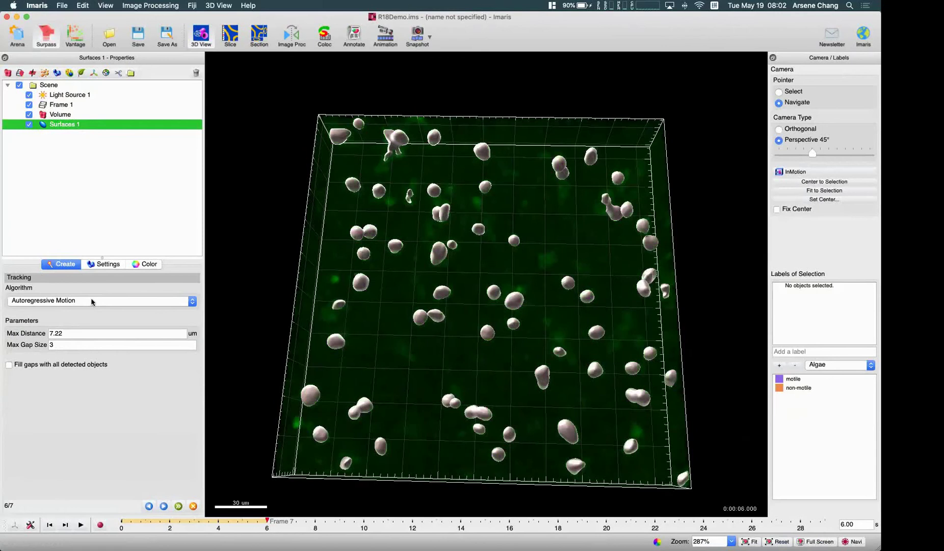
{"action": "left_click_drag", "start_coordinate": [269, 521], "coordinate": [243, 520]}
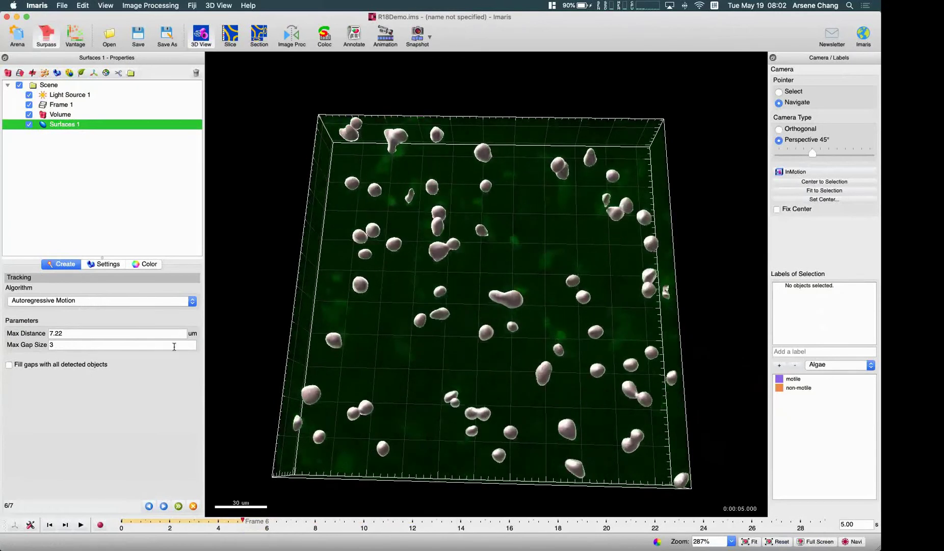
{"action": "left_click_drag", "start_coordinate": [242, 521], "coordinate": [396, 511]}
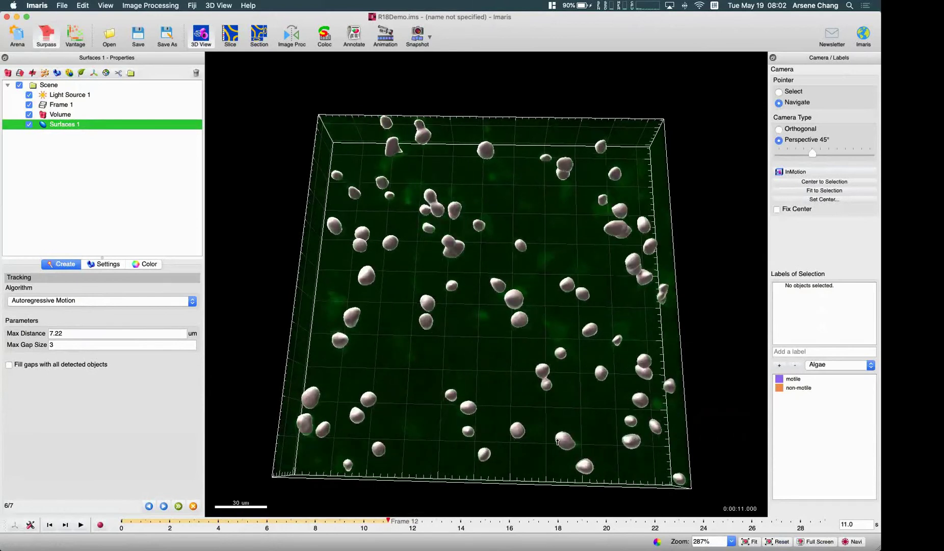
{"action": "left_click", "coordinate": [770, 542]}
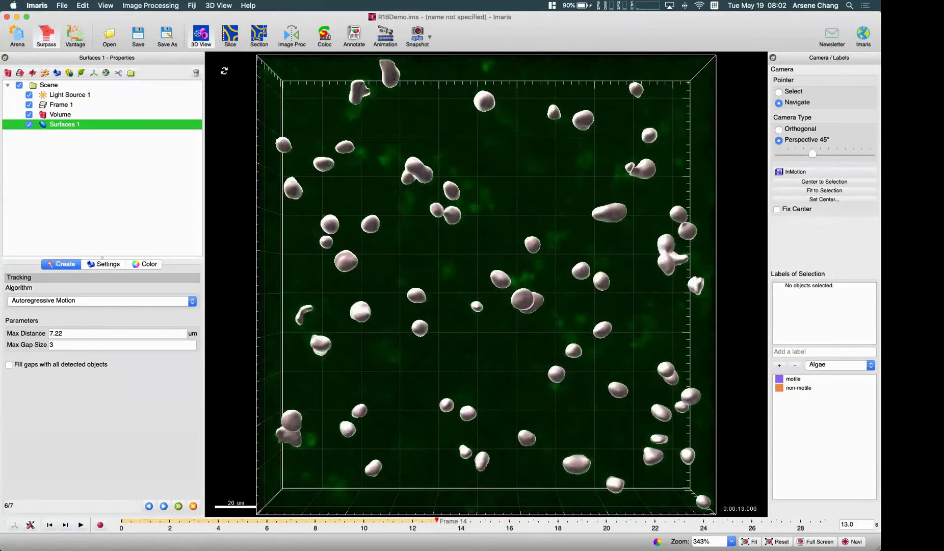
Move to frame 14 and set up a single z-slice view of the algae for measuring.
{"action": "left_click", "coordinate": [230, 36]}
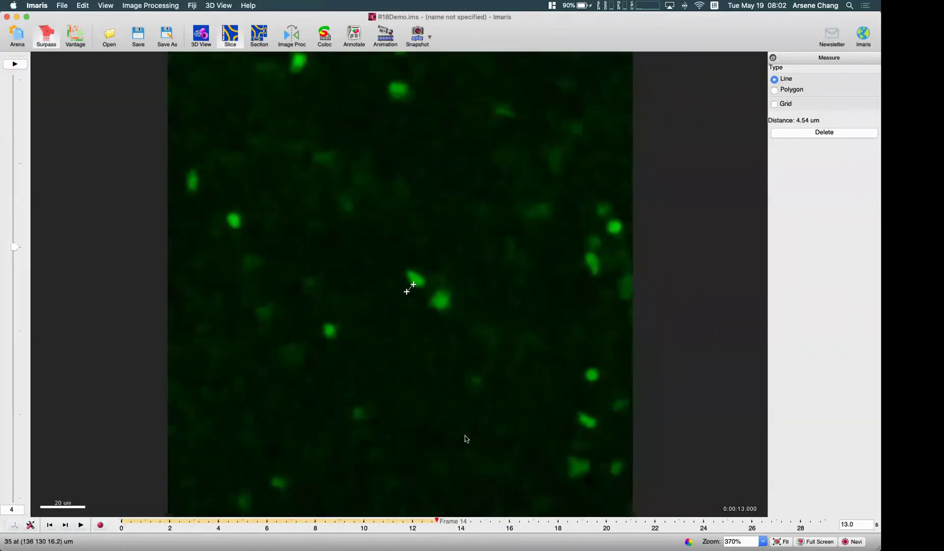
{"action": "left_click", "coordinate": [201, 37]}
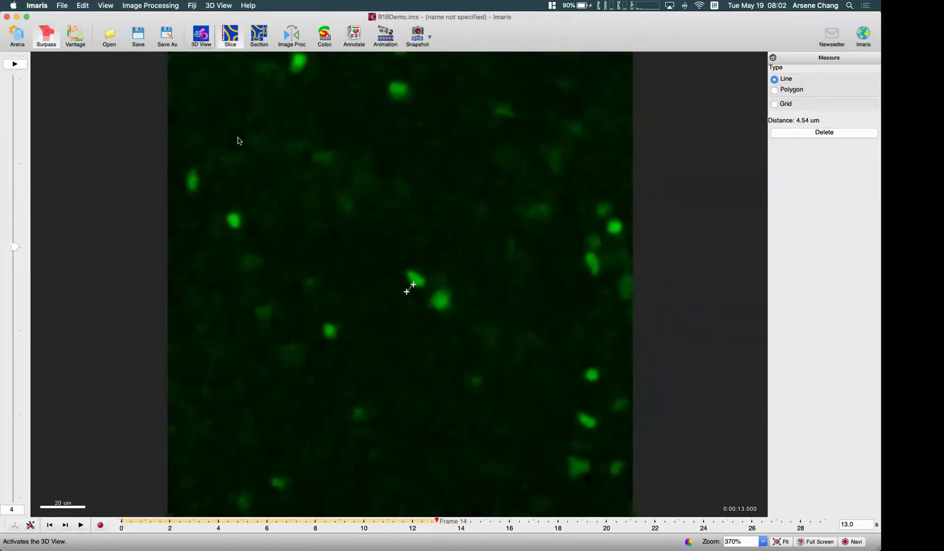
{"action": "left_click", "coordinate": [203, 41]}
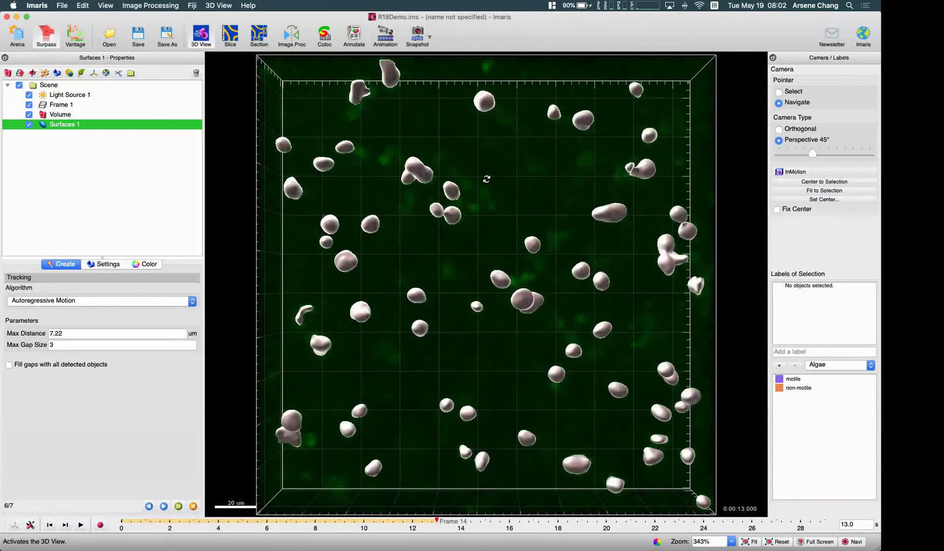
{"action": "left_click_drag", "start_coordinate": [537, 231], "coordinate": [292, 543]}
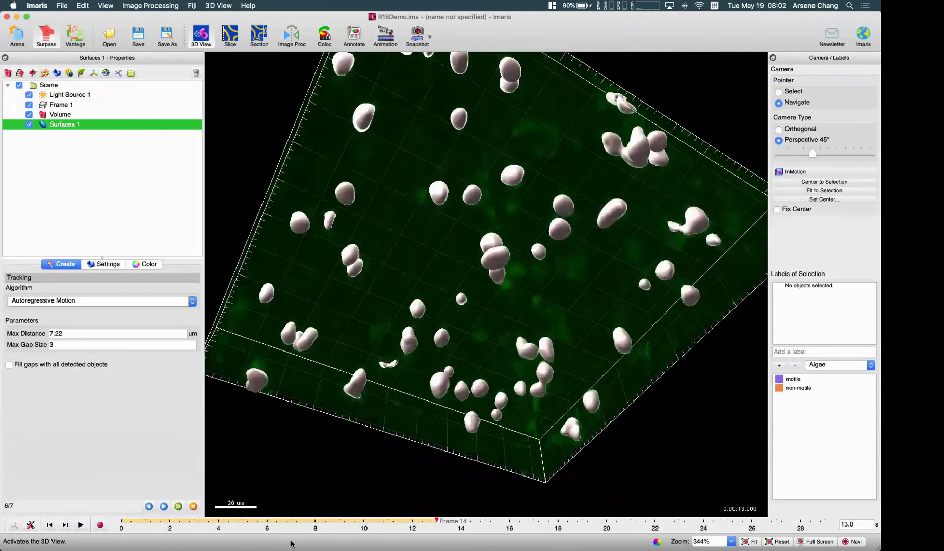
{"action": "left_click_drag", "start_coordinate": [471, 519], "coordinate": [486, 519]}
{"action": "left_click", "coordinate": [231, 36]}
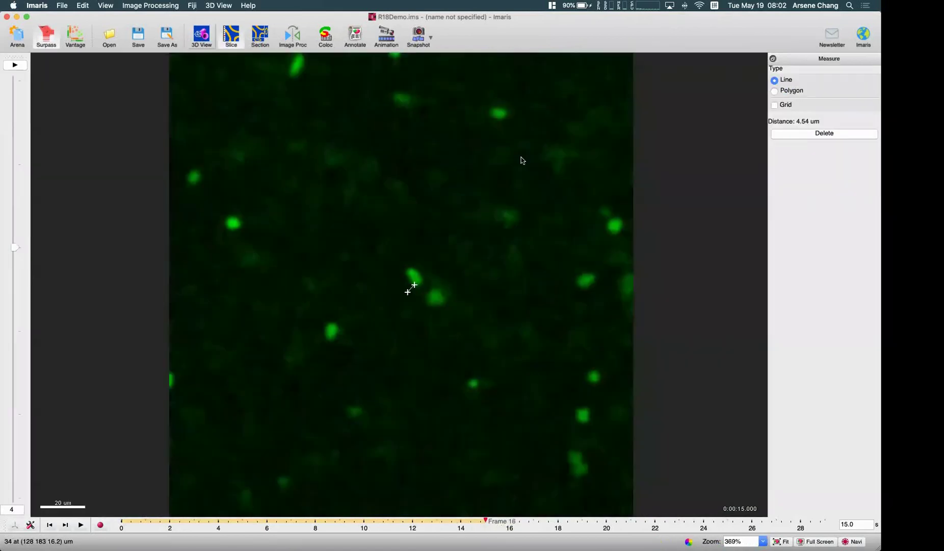
{"action": "left_click", "coordinate": [201, 36]}
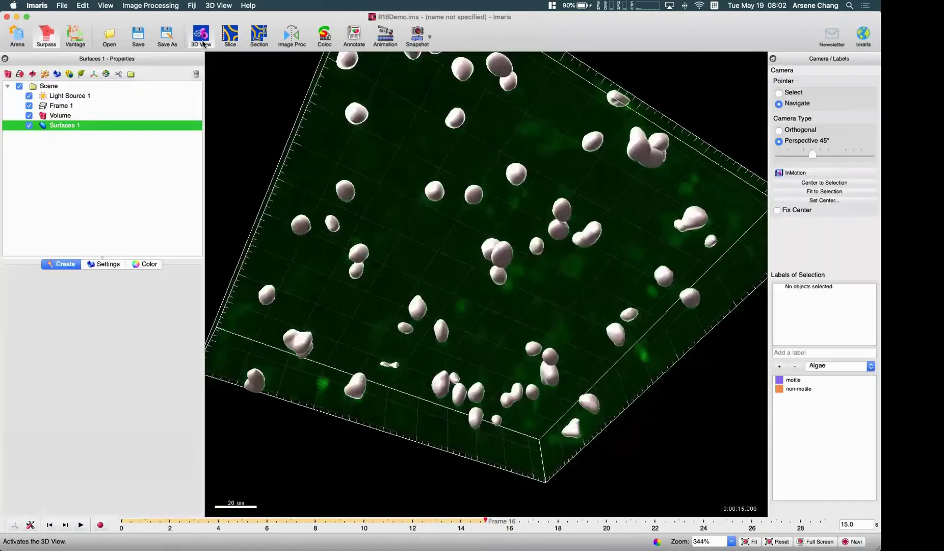
{"action": "left_click", "coordinate": [778, 542]}
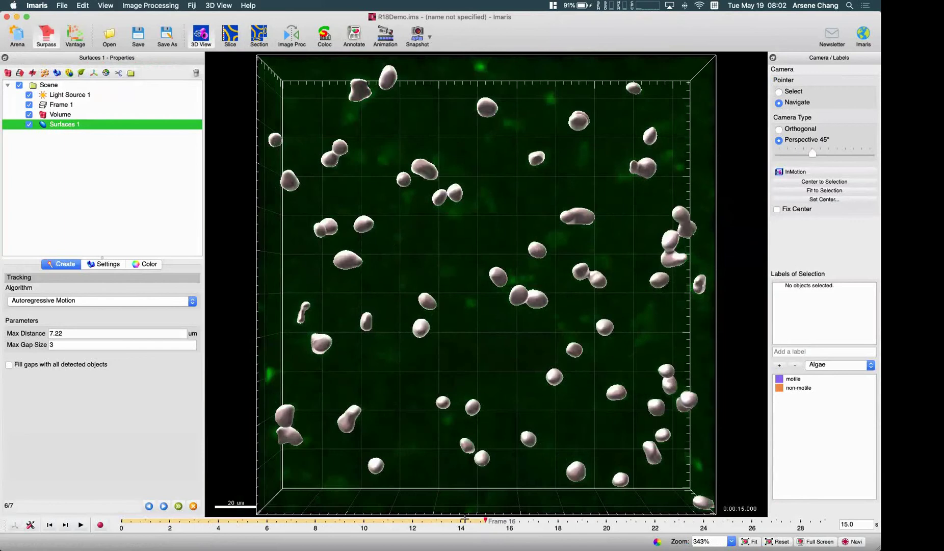
{"action": "left_click_drag", "start_coordinate": [464, 518], "coordinate": [434, 520]}
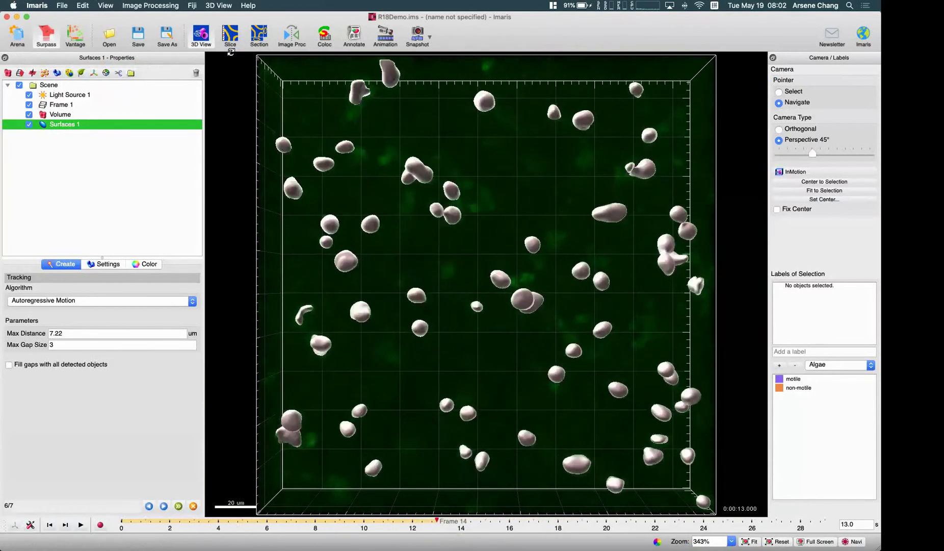
{"action": "left_click", "coordinate": [230, 37]}
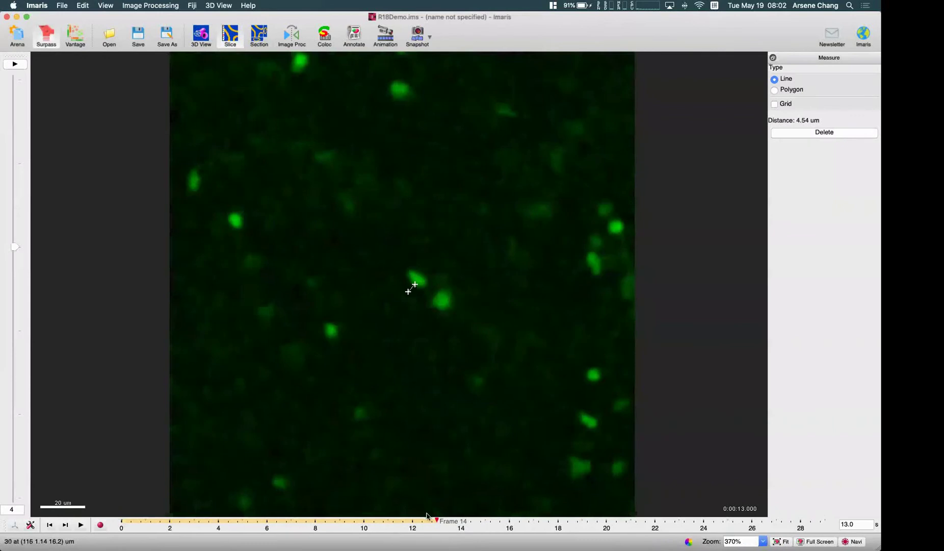
{"action": "left_click", "coordinate": [408, 518]}
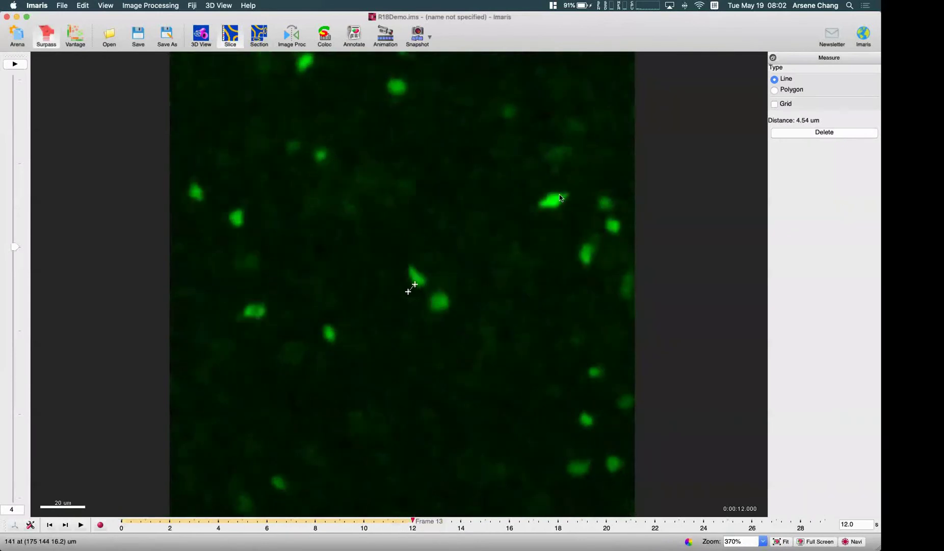
{"action": "mouse_move", "coordinate": [14, 250]}
{"action": "left_mouse_down"}
{"action": "mouse_move", "coordinate": [20, 175]}
{"action": "mouse_move", "coordinate": [30, 170]}
{"action": "mouse_move", "coordinate": [40, 439]}
{"action": "mouse_move", "coordinate": [42, 207]}
{"action": "mouse_move", "coordinate": [44, 258]}
{"action": "mouse_move", "coordinate": [56, 255]}
{"action": "left_mouse_up"}
Measure one alga's shift between consecutive frames as 9.23 um, then return to the 3D view.
{"action": "left_click", "coordinate": [849, 133]}
{"action": "left_click", "coordinate": [554, 201]}
{"action": "left_click", "coordinate": [66, 525]}
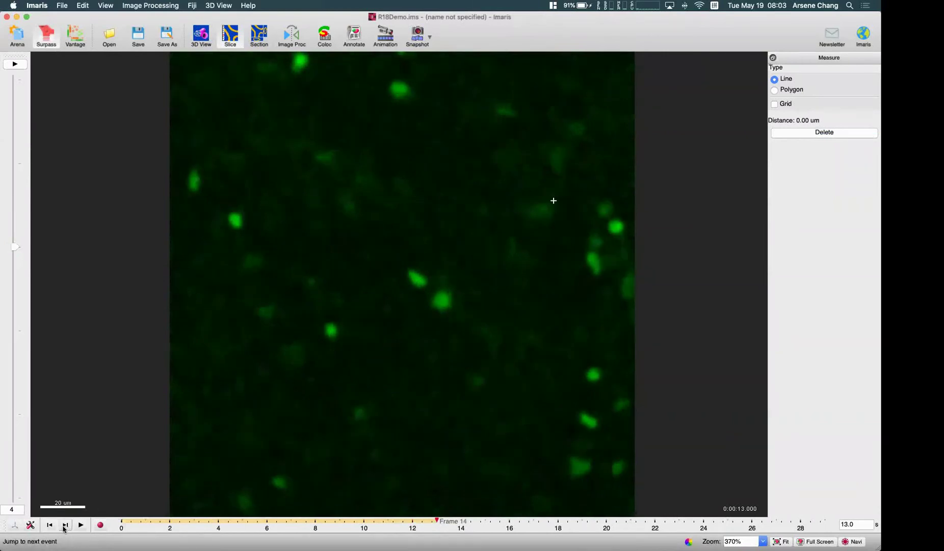
{"action": "left_click", "coordinate": [52, 525]}
{"action": "left_click", "coordinate": [52, 526]}
{"action": "left_click", "coordinate": [63, 525]}
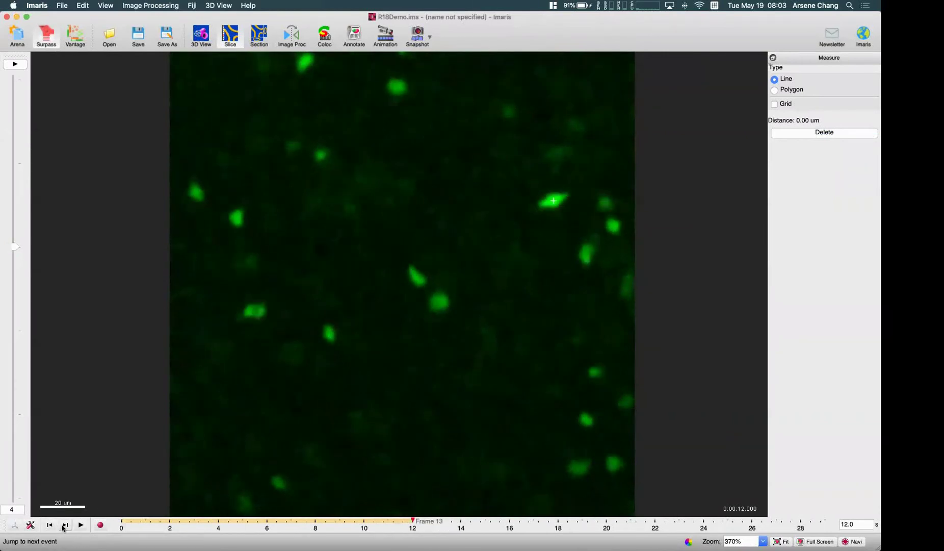
{"action": "left_click", "coordinate": [63, 525]}
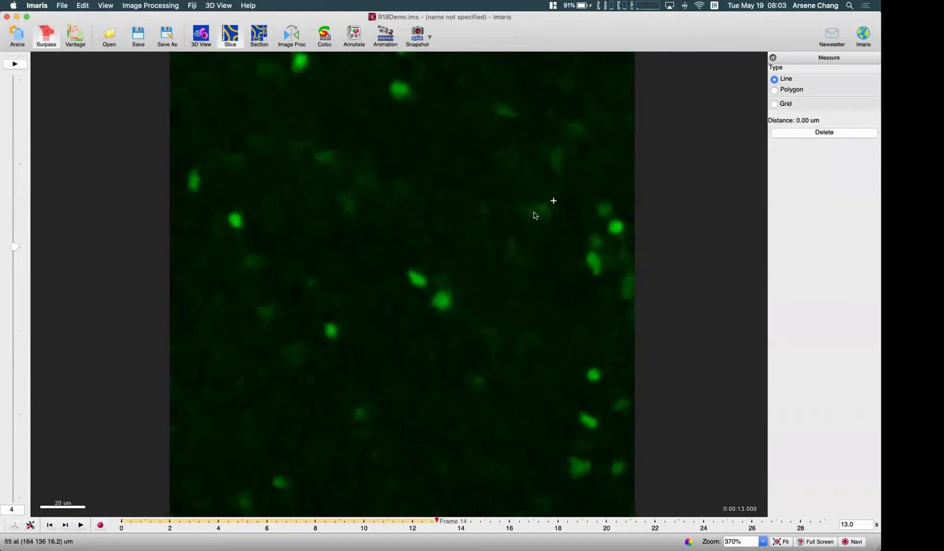
{"action": "left_click", "coordinate": [554, 200]}
{"action": "left_click", "coordinate": [65, 526]}
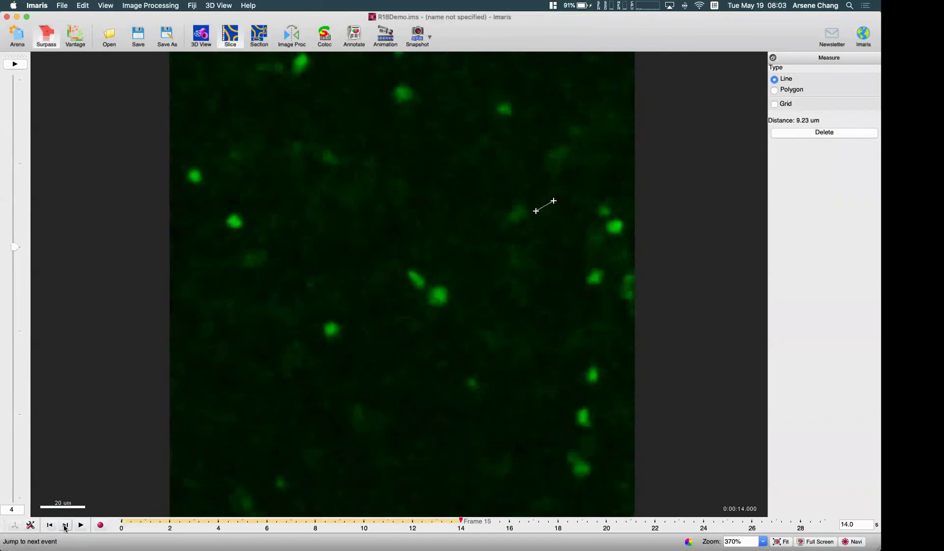
{"action": "left_click", "coordinate": [201, 35]}
{"action": "left_click", "coordinate": [86, 334]}
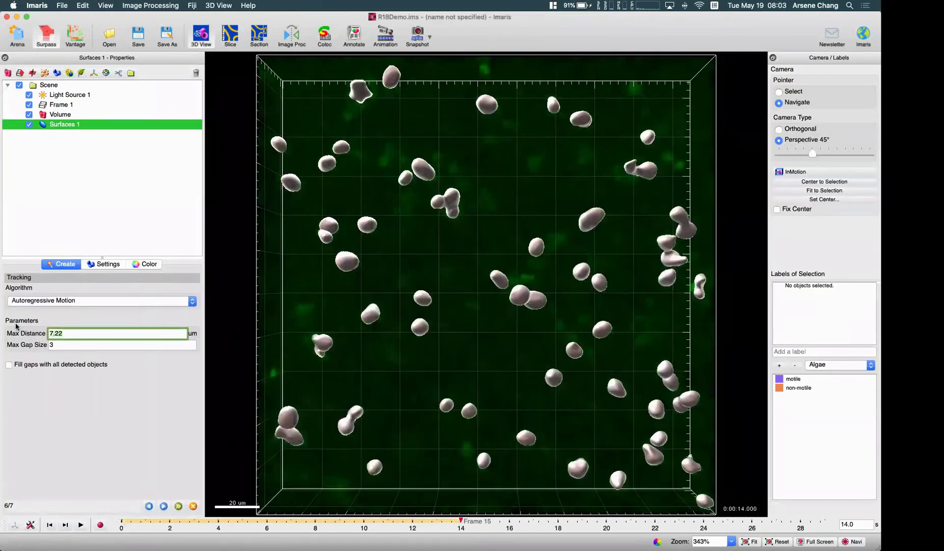
Run Autoregressive Motion tracking with 10 um max distance, max gap size 2, and gap filling on.
{"action": "type", "text": "10"}
{"action": "left_click", "coordinate": [73, 344]}
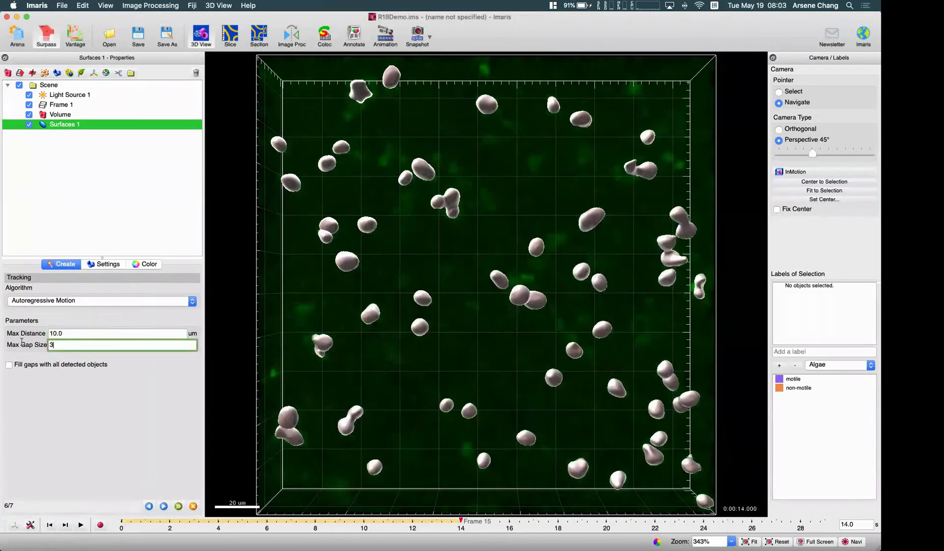
{"action": "type", "text": "2"}
{"action": "left_click", "coordinate": [39, 365]}
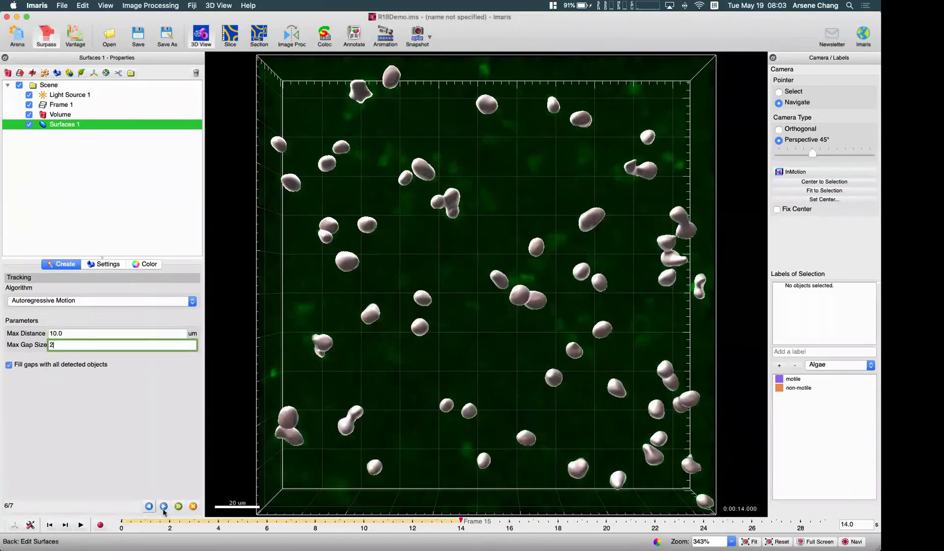
{"action": "left_click", "coordinate": [164, 506]}
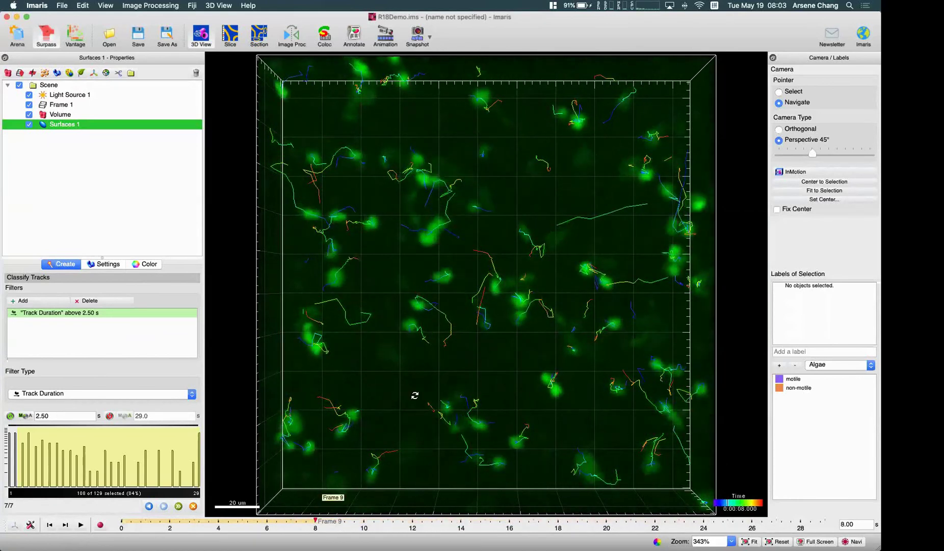
Review the algae tracks across time points, then finish the Surfaces 1 wizard.
{"action": "scroll", "coordinate": [446, 381], "scroll_direction": "up", "scroll_amount": 3}
{"action": "scroll", "coordinate": [446, 383], "scroll_direction": "down", "scroll_amount": 8}
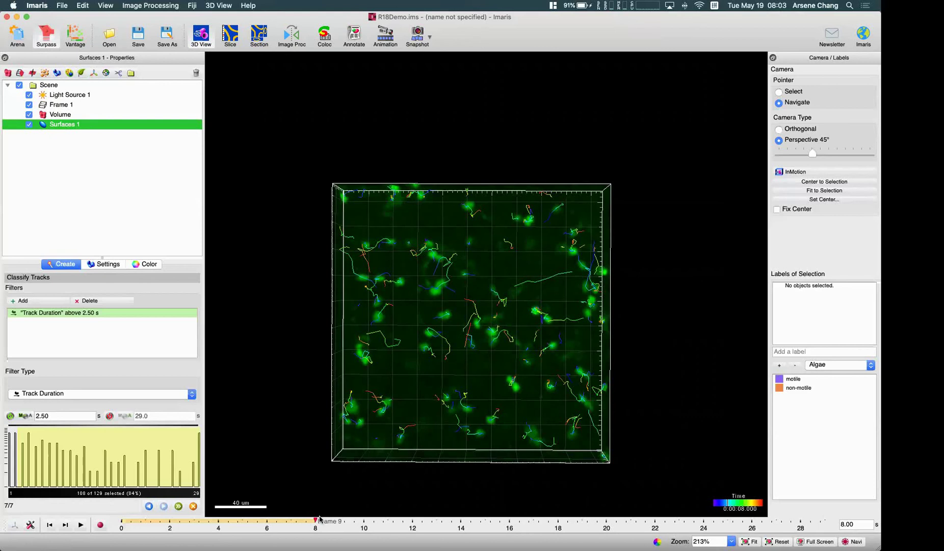
{"action": "mouse_move", "coordinate": [337, 517]}
{"action": "left_mouse_down"}
{"action": "mouse_move", "coordinate": [408, 517]}
{"action": "mouse_move", "coordinate": [153, 517]}
{"action": "mouse_move", "coordinate": [576, 517]}
{"action": "mouse_move", "coordinate": [268, 517]}
{"action": "mouse_move", "coordinate": [485, 517]}
{"action": "left_mouse_up"}
{"action": "mouse_move", "coordinate": [423, 533]}
{"action": "left_mouse_down"}
{"action": "mouse_move", "coordinate": [227, 530]}
{"action": "mouse_move", "coordinate": [600, 530]}
{"action": "mouse_move", "coordinate": [340, 530]}
{"action": "left_mouse_up"}
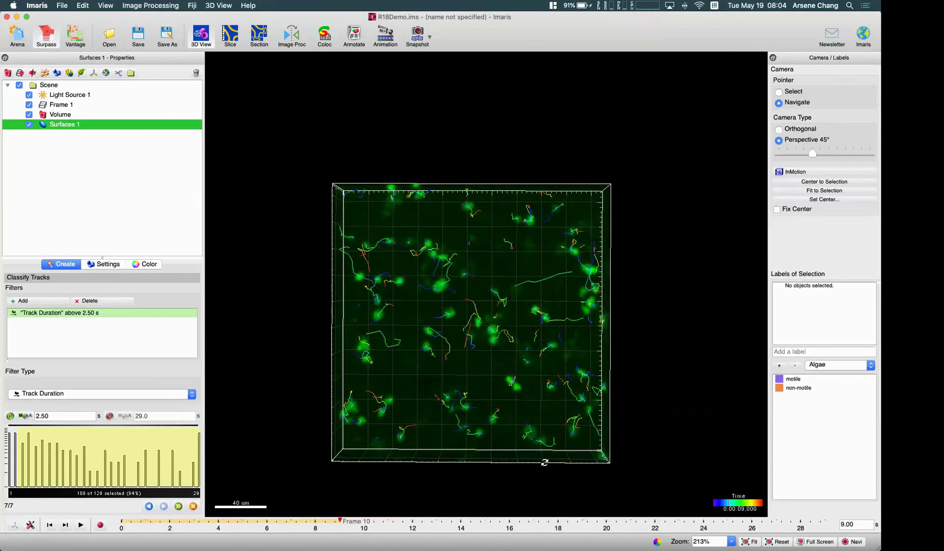
{"action": "mouse_move", "coordinate": [343, 519]}
{"action": "left_mouse_down"}
{"action": "mouse_move", "coordinate": [612, 521]}
{"action": "mouse_move", "coordinate": [199, 525]}
{"action": "mouse_move", "coordinate": [564, 528]}
{"action": "mouse_move", "coordinate": [461, 529]}
{"action": "left_mouse_up"}
{"action": "left_click", "coordinate": [179, 506]}
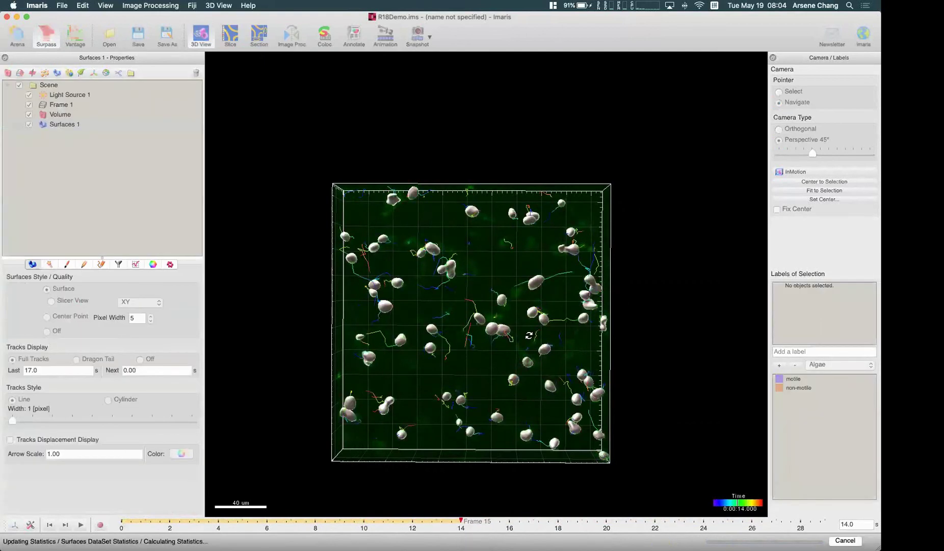
Select an algae surface and show per-surface Sphericity in the Detailed statistics.
{"action": "scroll", "coordinate": [557, 279], "scroll_direction": "up", "scroll_amount": 5}
{"action": "scroll", "coordinate": [557, 279], "scroll_direction": "up", "scroll_amount": 3}
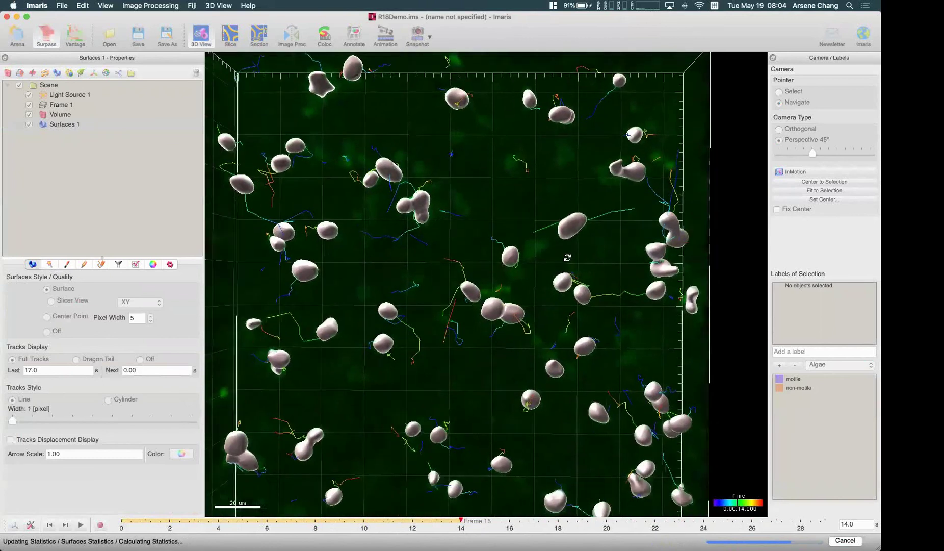
{"action": "left_click", "coordinate": [575, 224]}
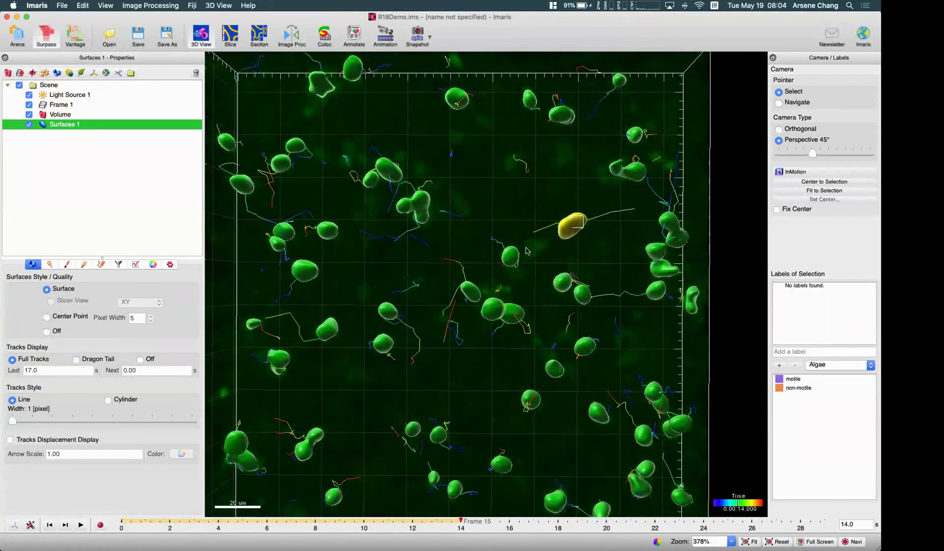
{"action": "left_click", "coordinate": [135, 264]}
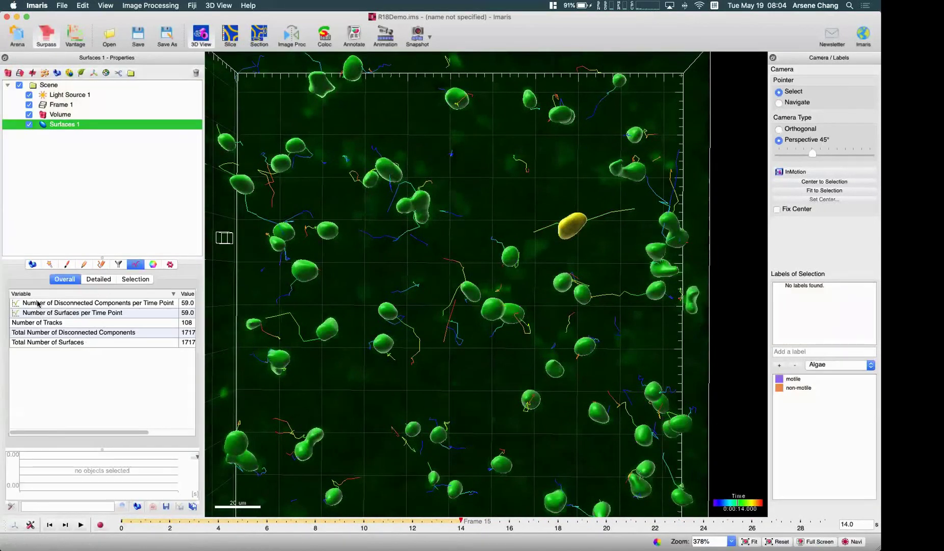
{"action": "left_click", "coordinate": [98, 279]}
{"action": "left_click", "coordinate": [72, 309]}
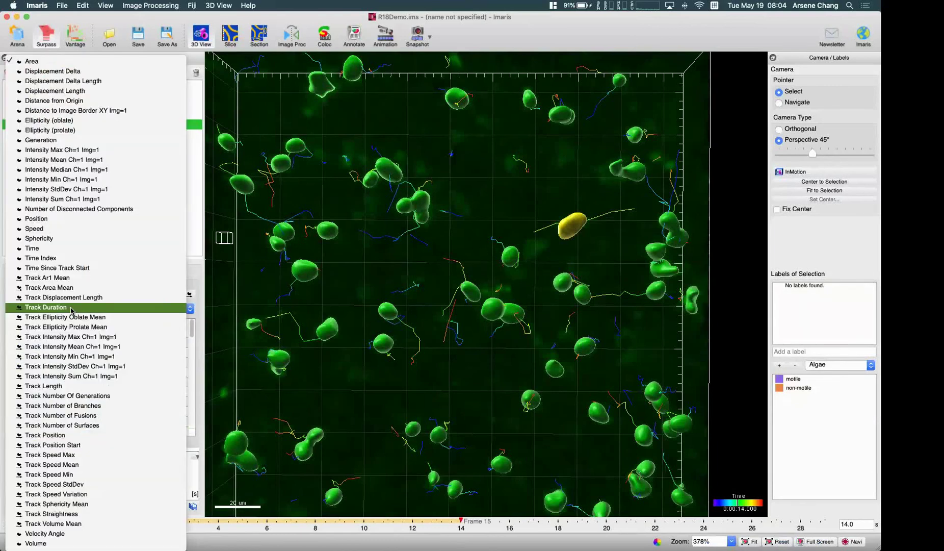
{"action": "left_click", "coordinate": [105, 238]}
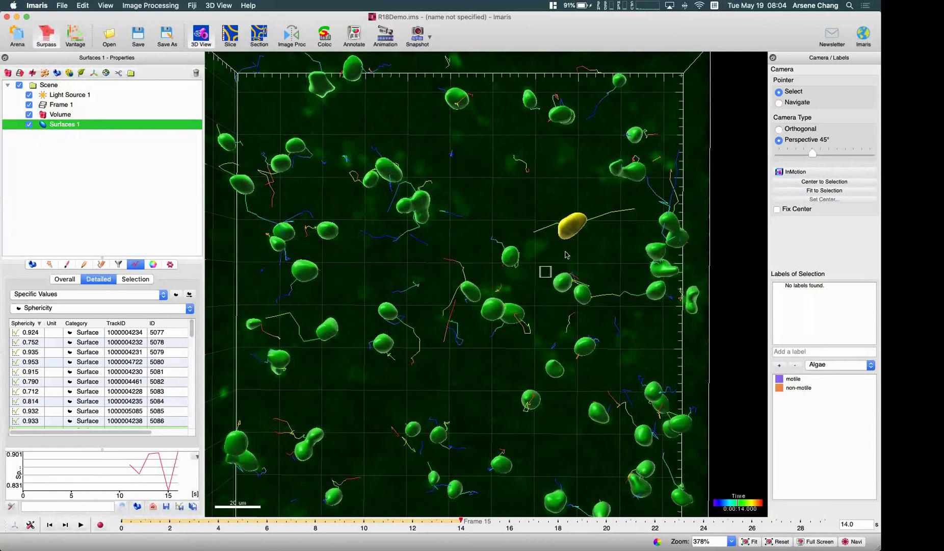
Switch to navigation mode and tilt the volume slightly.
{"action": "key", "text": "Escape"}
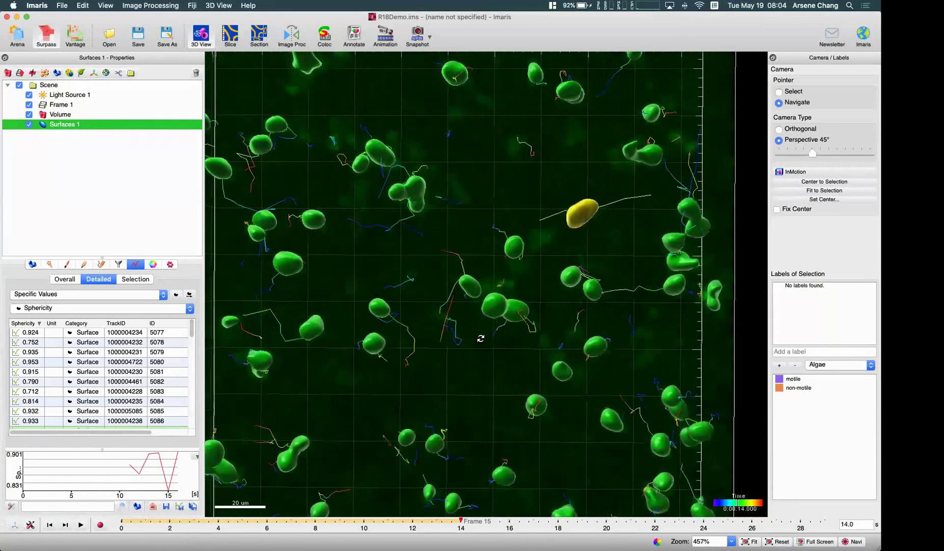
{"action": "scroll", "coordinate": [481, 337], "scroll_direction": "down", "scroll_amount": 5}
{"action": "scroll", "coordinate": [493, 318], "scroll_direction": "up", "scroll_amount": 6}
{"action": "scroll", "coordinate": [498, 321], "scroll_direction": "down", "scroll_amount": 2}
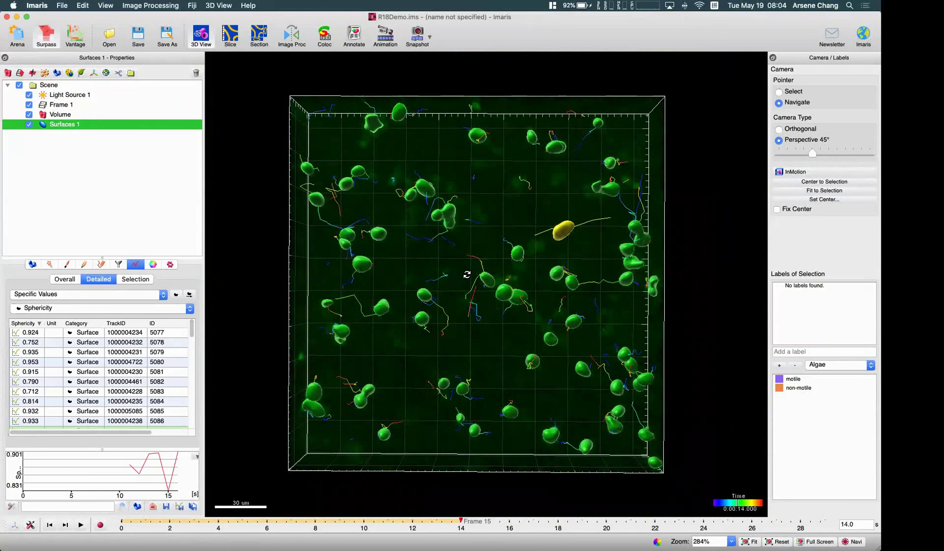
{"action": "left_click_drag", "start_coordinate": [451, 316], "coordinate": [470, 341]}
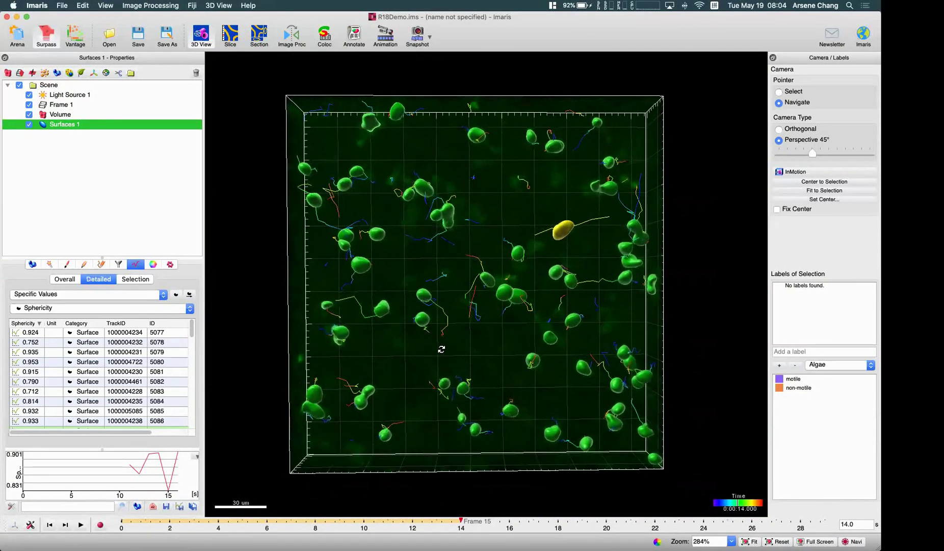
Show per-surface Position values in Detailed statistics and rotate the volume to a tilted view.
{"action": "left_click", "coordinate": [43, 310]}
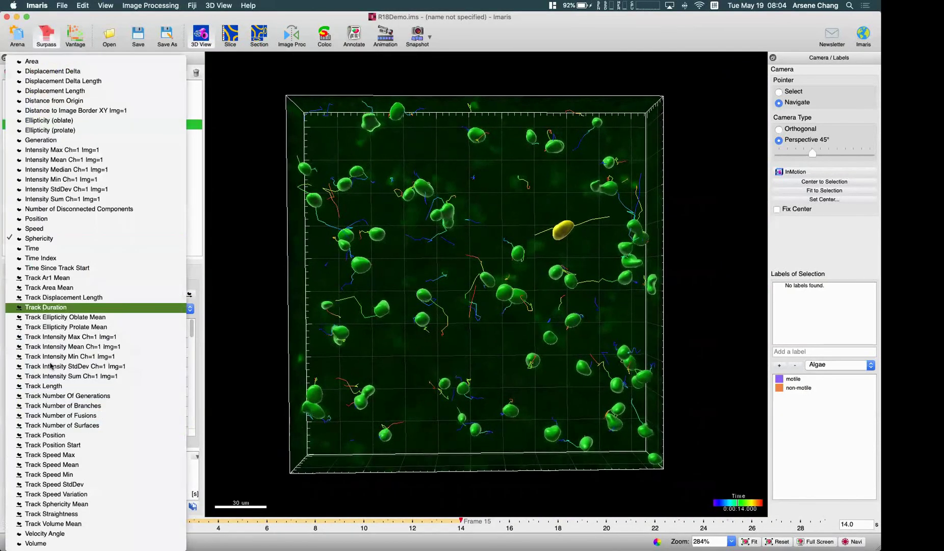
{"action": "left_click", "coordinate": [76, 219]}
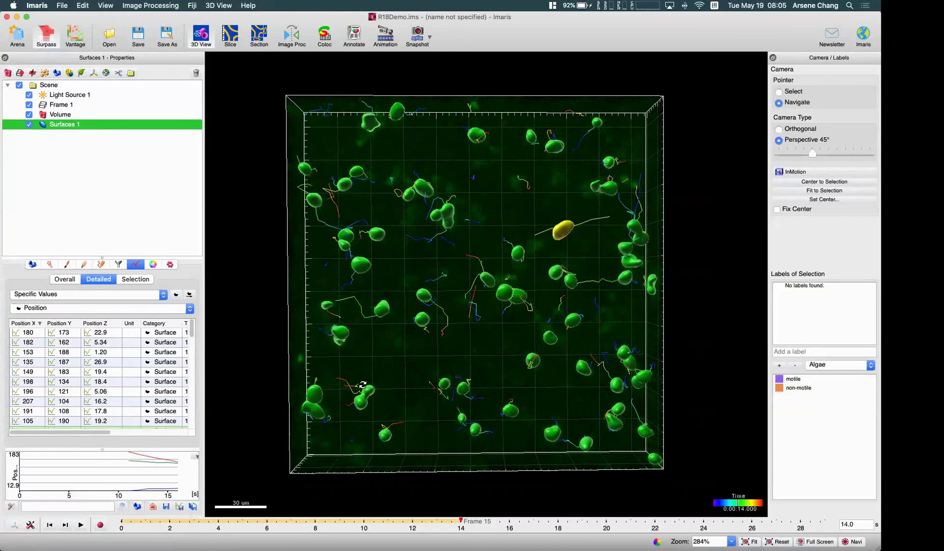
{"action": "left_click_drag", "start_coordinate": [363, 385], "coordinate": [399, 158]}
Bring the 'Time-lapse Analysis - Basic Tracking' PowerPoint deck to the front.
{"action": "mouse_move", "coordinate": [3, 272]}
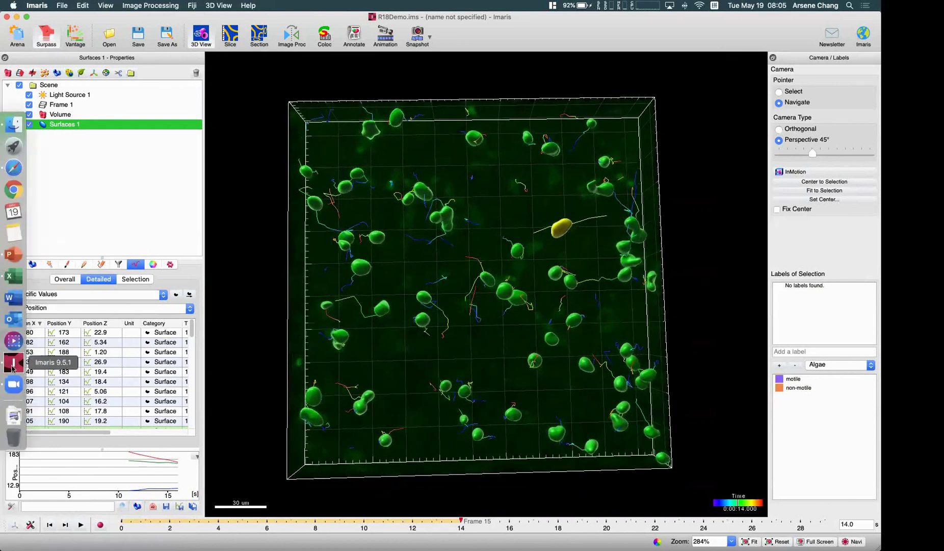
{"action": "left_click", "coordinate": [13, 254]}
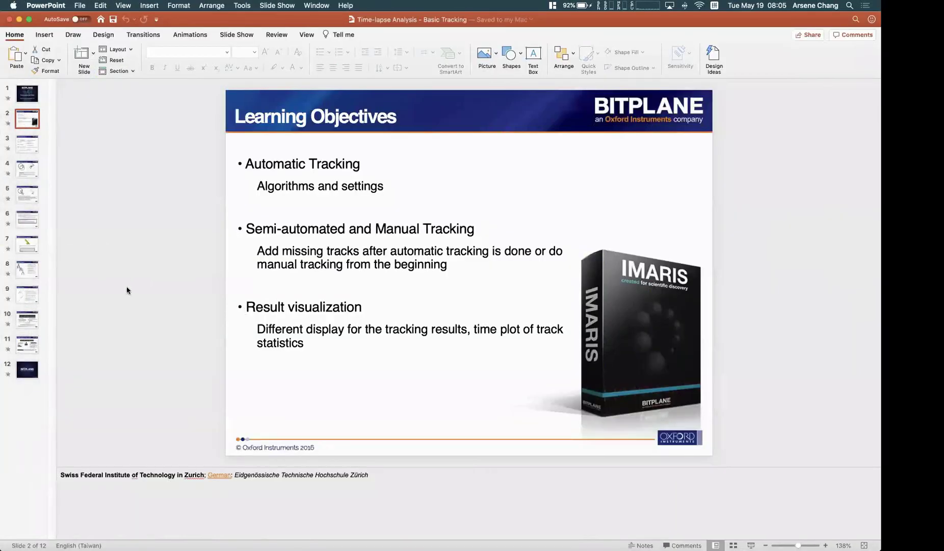
{"action": "mouse_move", "coordinate": [2, 289]}
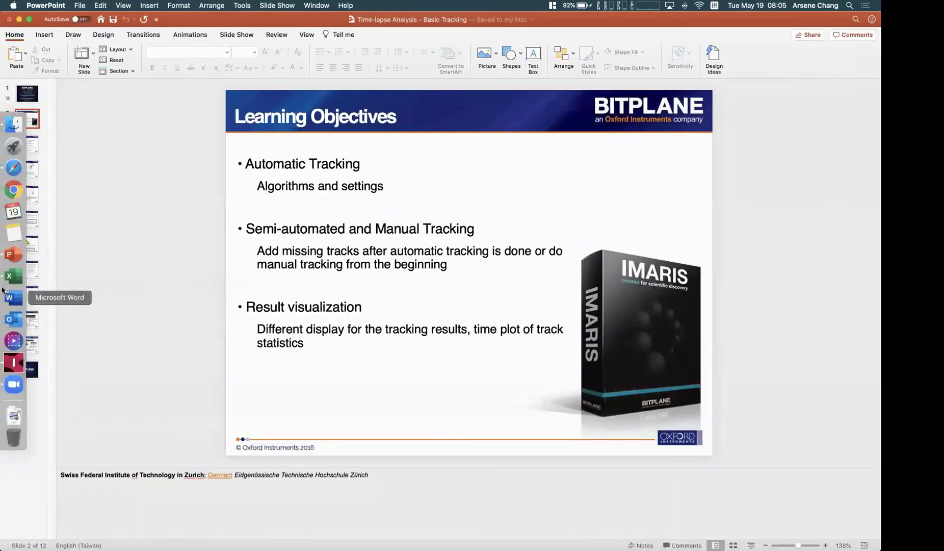